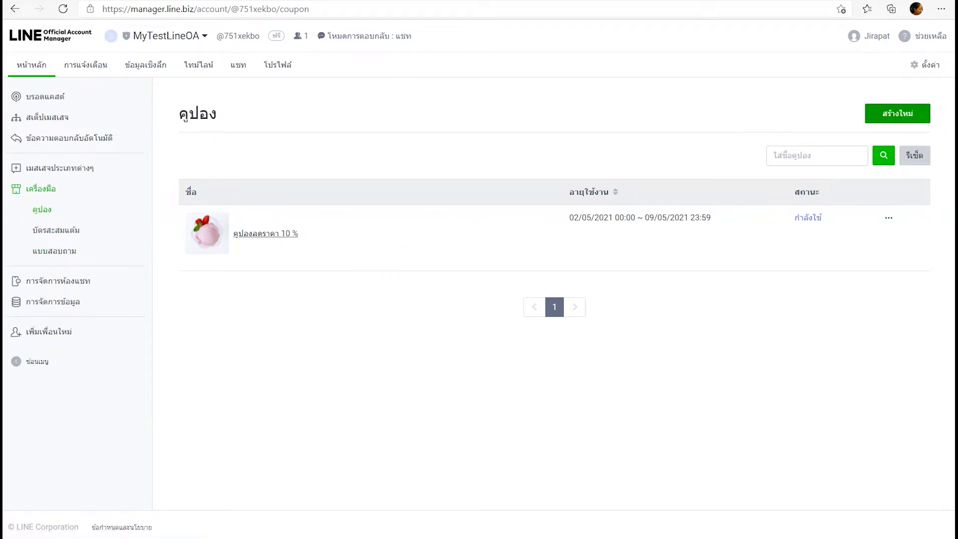
Create a new coupon and name it "ลดราคา 50%".
click(893, 116)
click(310, 150)
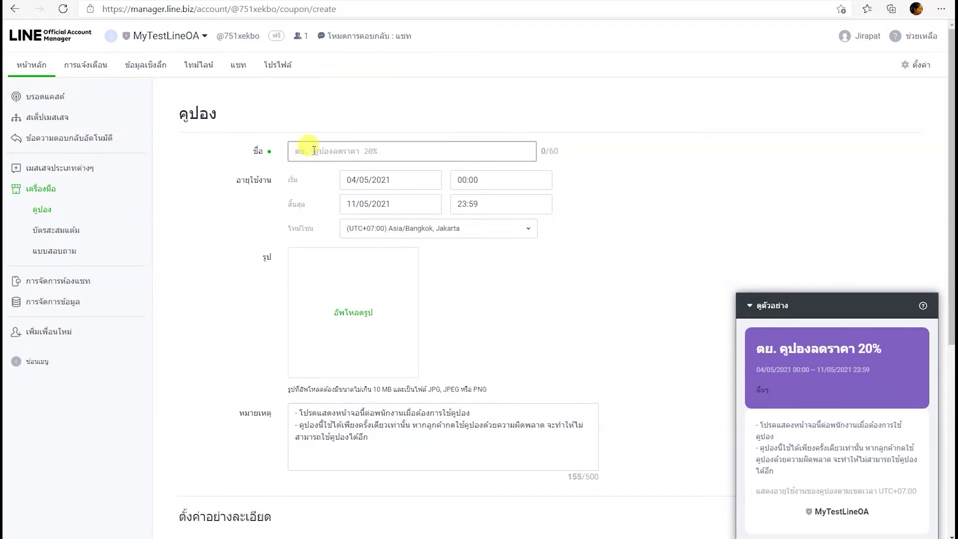
text(ลดราคา 50%)
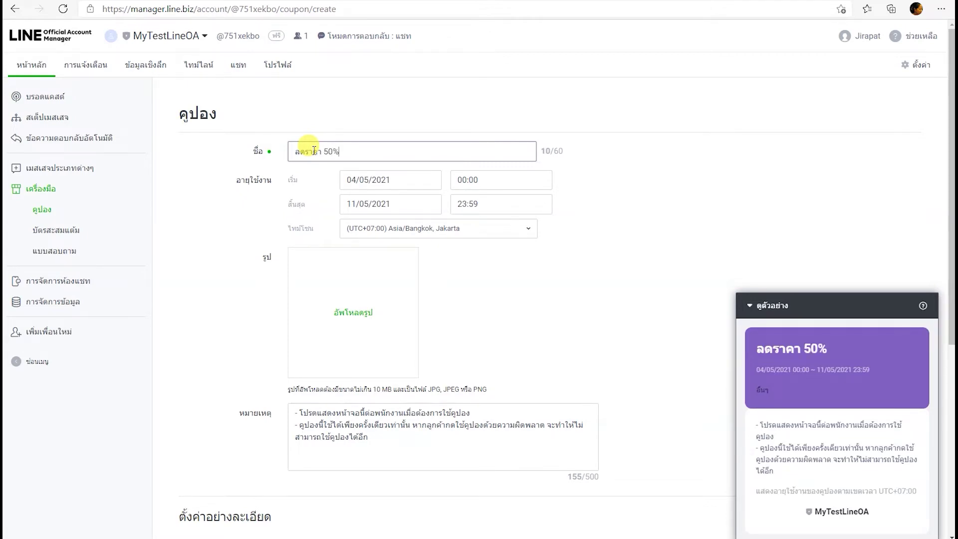
Set the start of the coupon's validity period to 05/05/2021 at 00:01.
click(361, 179)
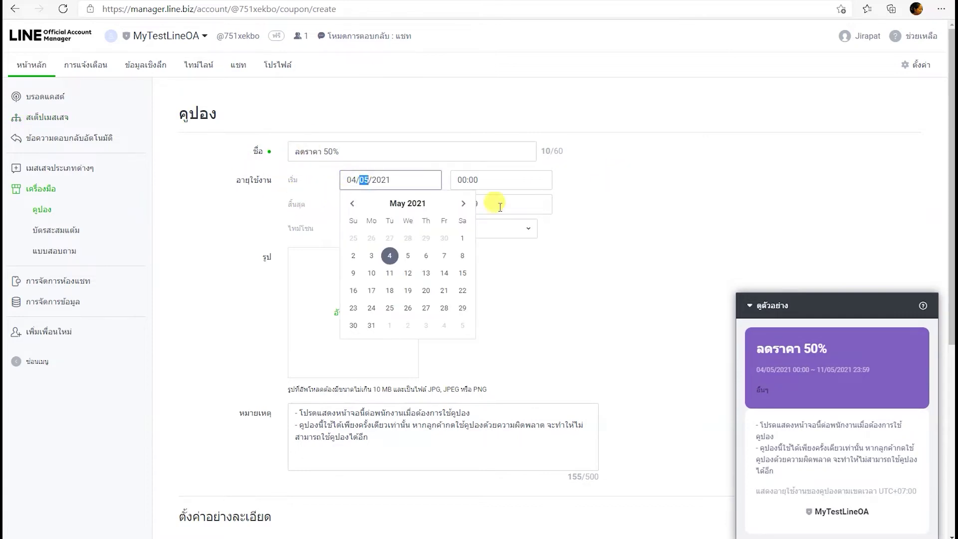
click(408, 257)
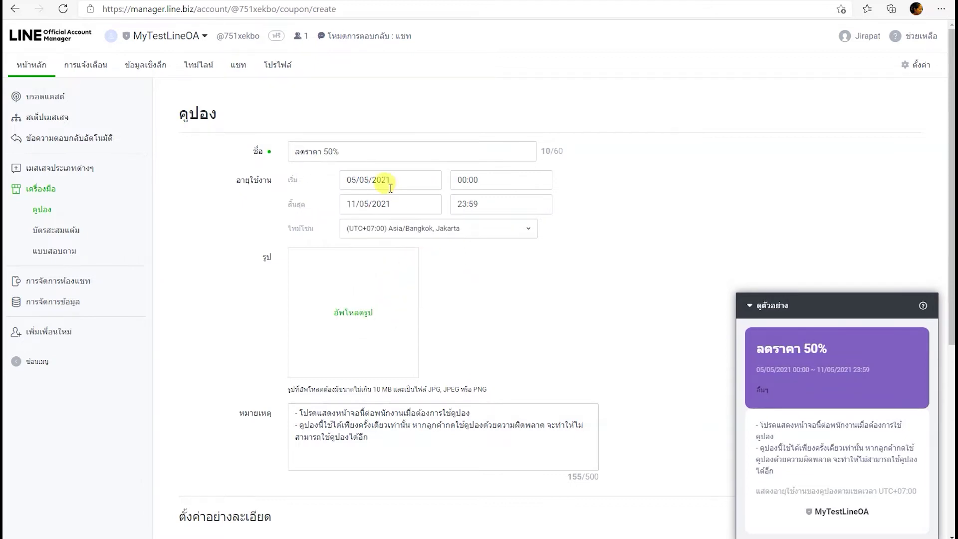
click(499, 179)
click(618, 166)
click(506, 180)
text(0)
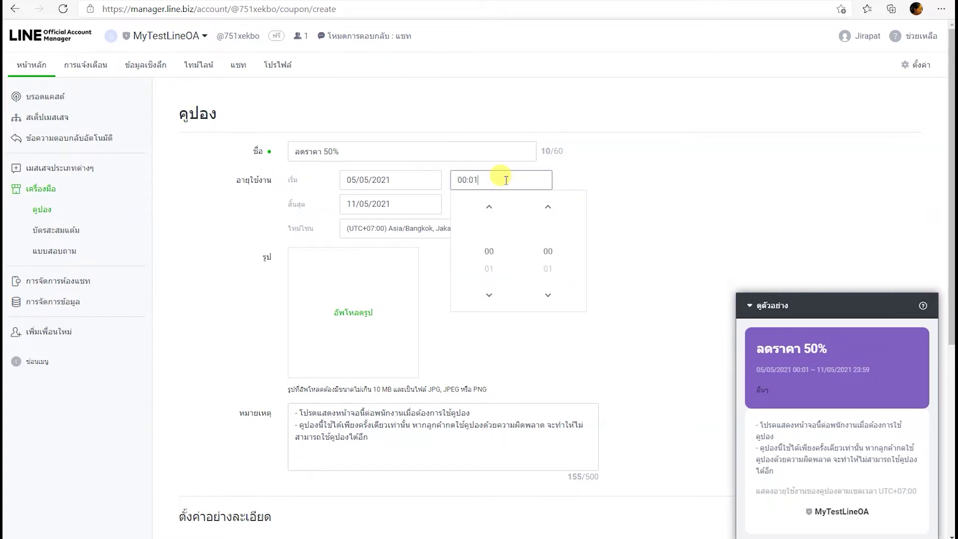
click(548, 251)
click(608, 226)
Set the end date of the coupon's validity period to 10/05/2021.
click(350, 204)
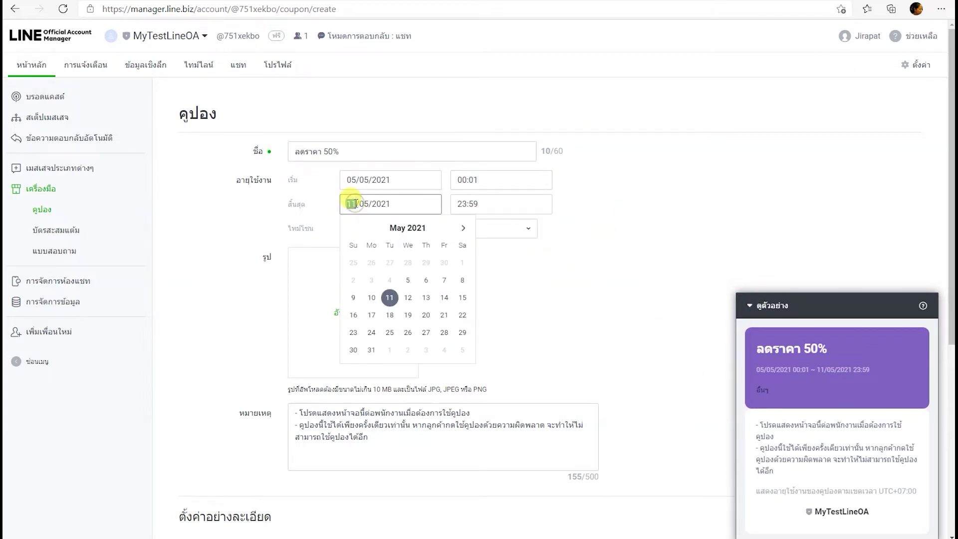
key(BackSpace)
key(BackSpace)
key(BackSpace)
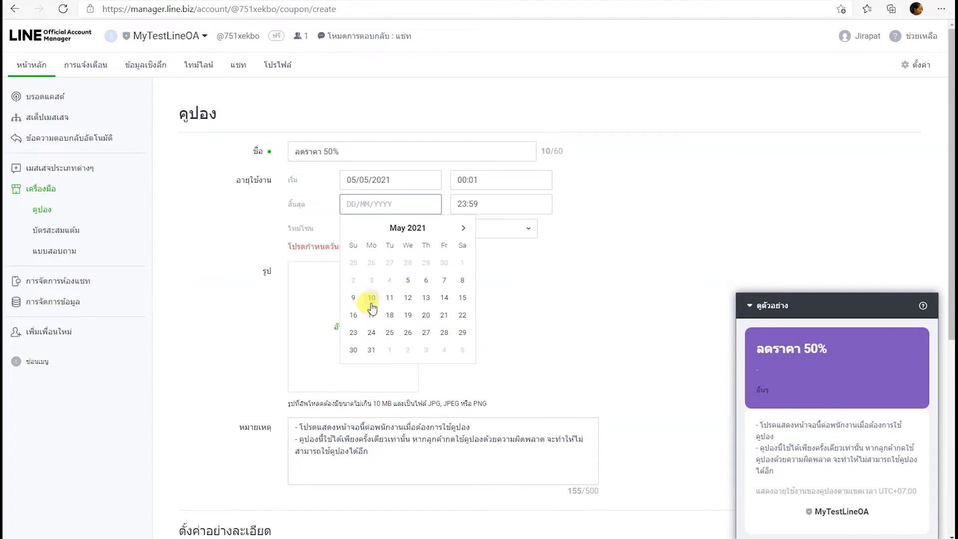
click(372, 299)
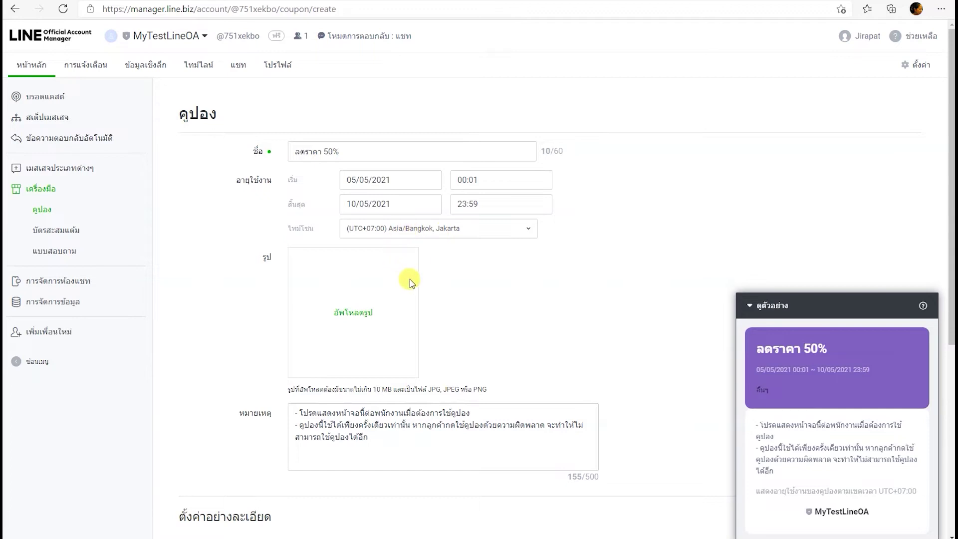
Upload the image _MG_6427 from the 640×640 folder as the coupon picture.
click(352, 314)
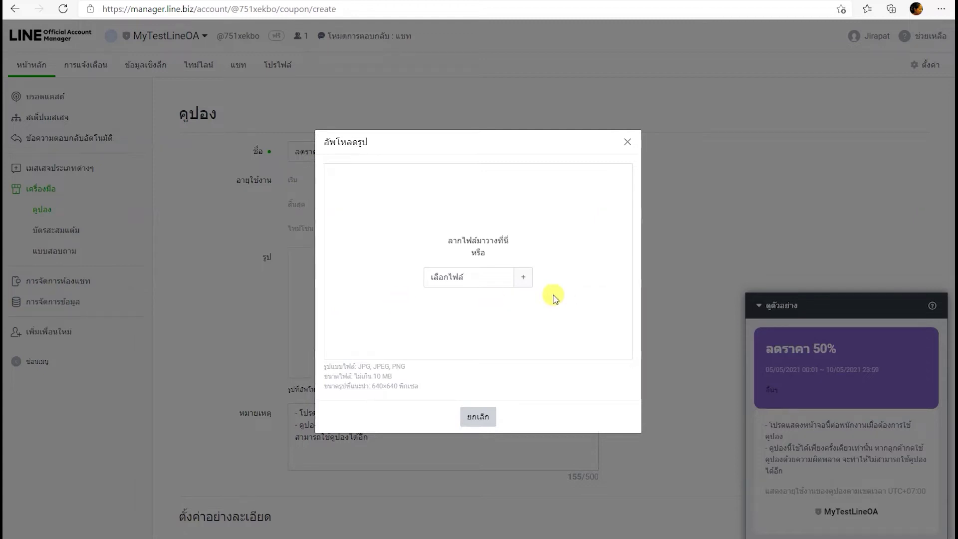
drag(359, 366, 404, 378)
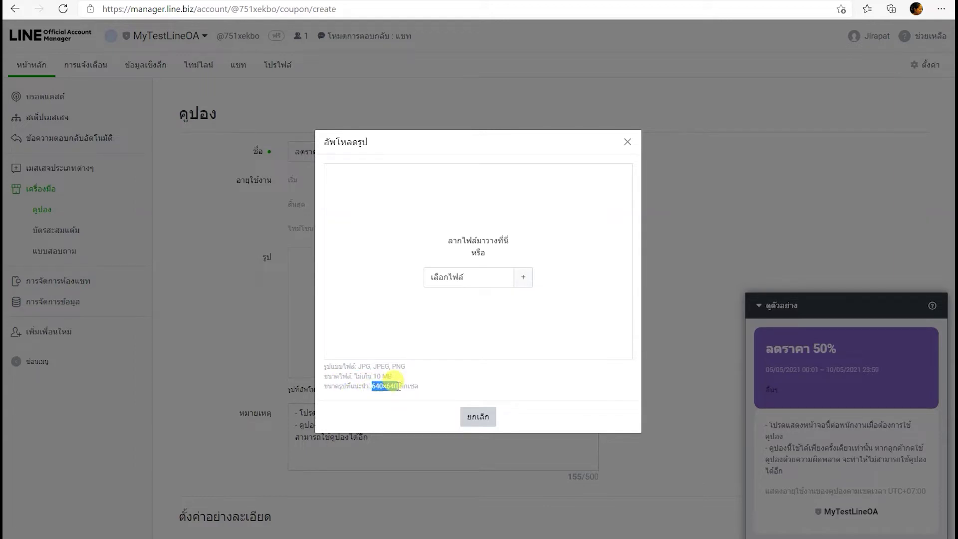
click(493, 280)
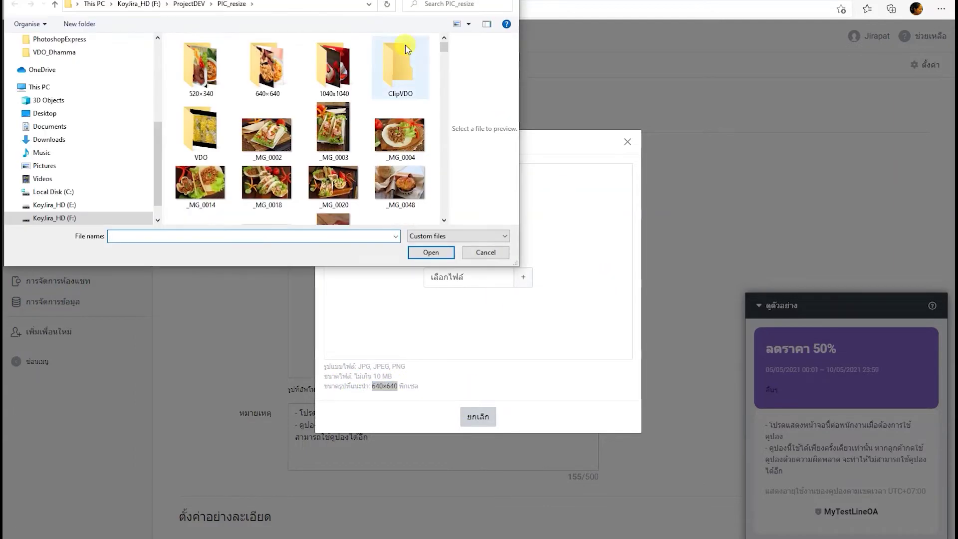
double_click(267, 67)
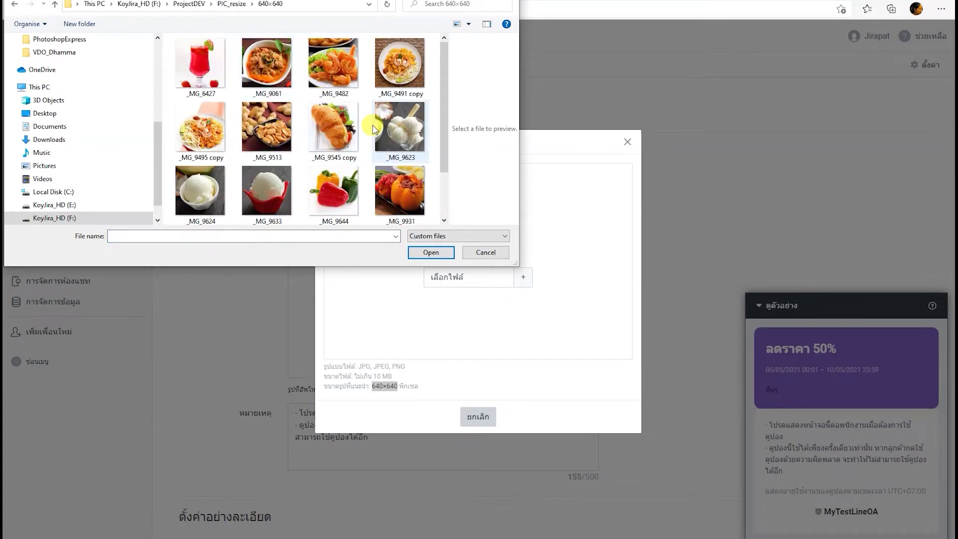
scroll(350, 172, down, 1)
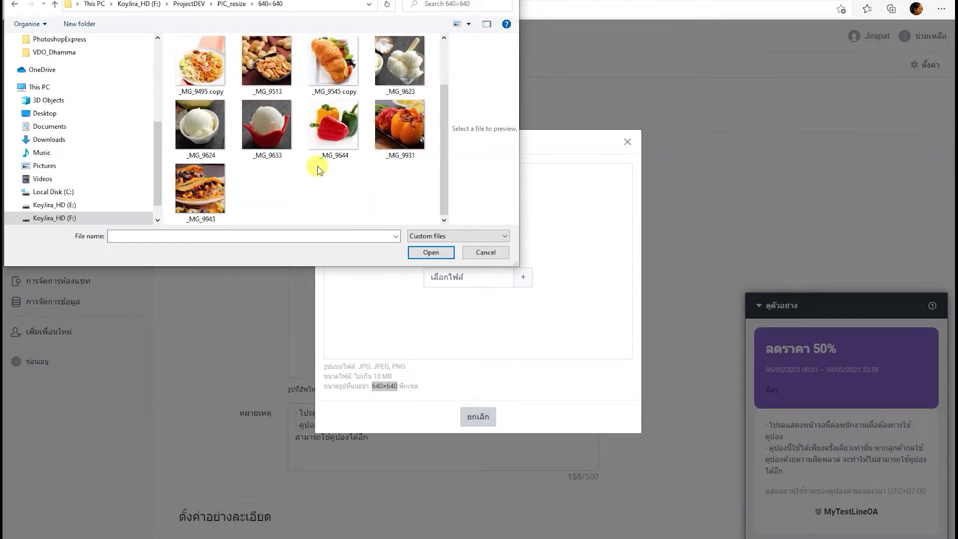
scroll(318, 169, up, 1)
double_click(198, 50)
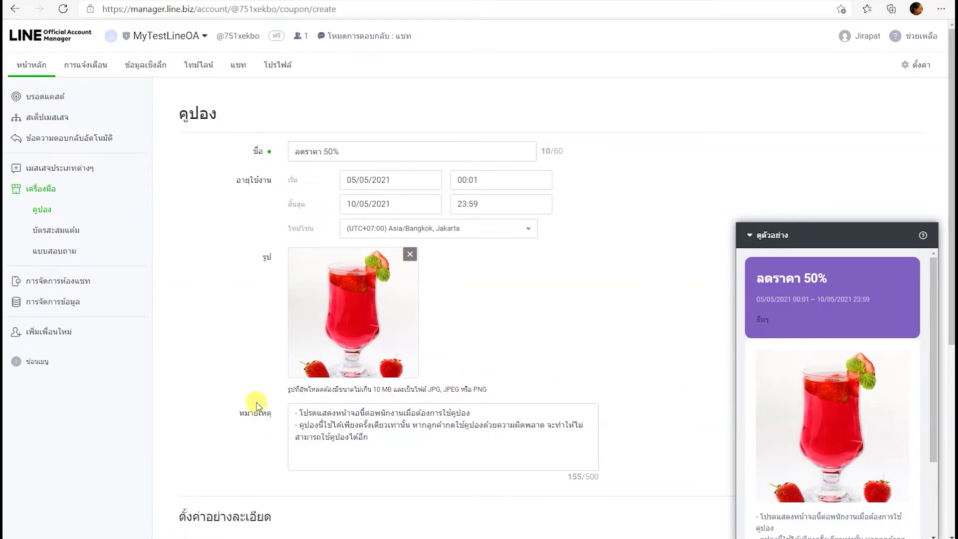
Review the default usage conditions in the coupon's remarks (หมายเหตุ) and how they appear in the preview.
drag(233, 413, 287, 415)
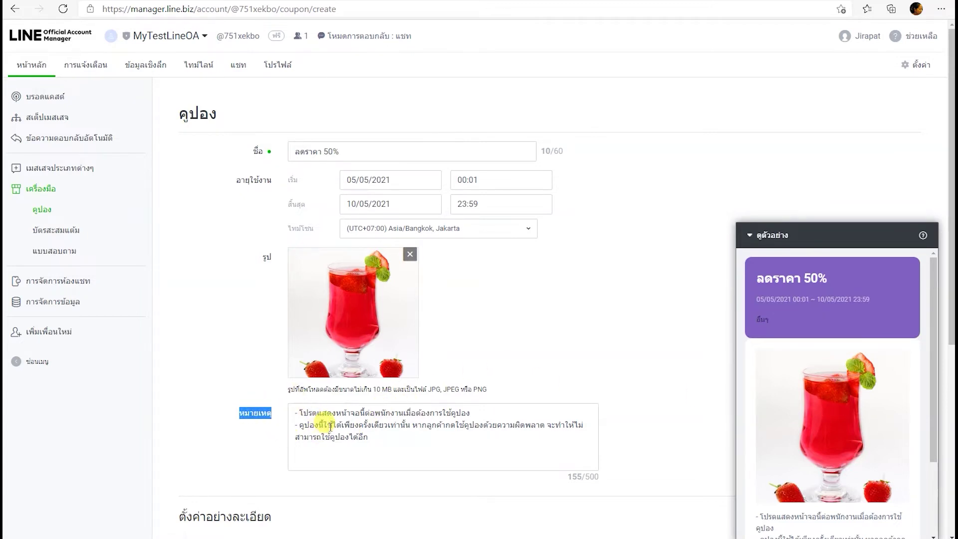
scroll(825, 462, down, 2)
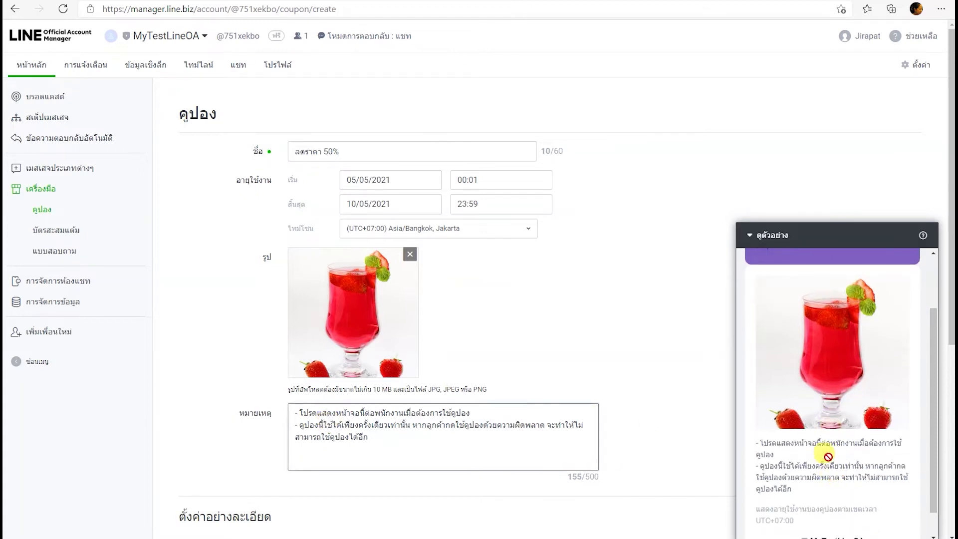
click(346, 437)
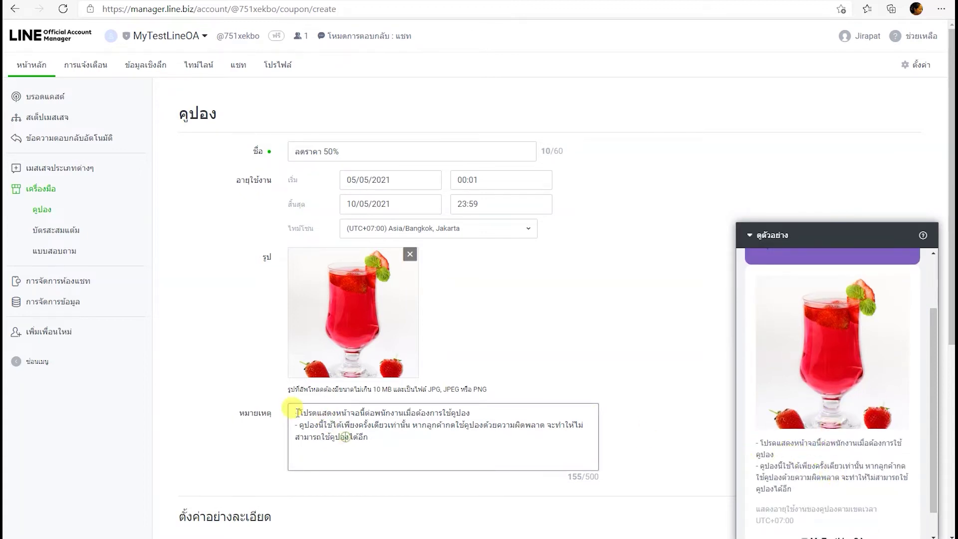
drag(299, 414, 470, 414)
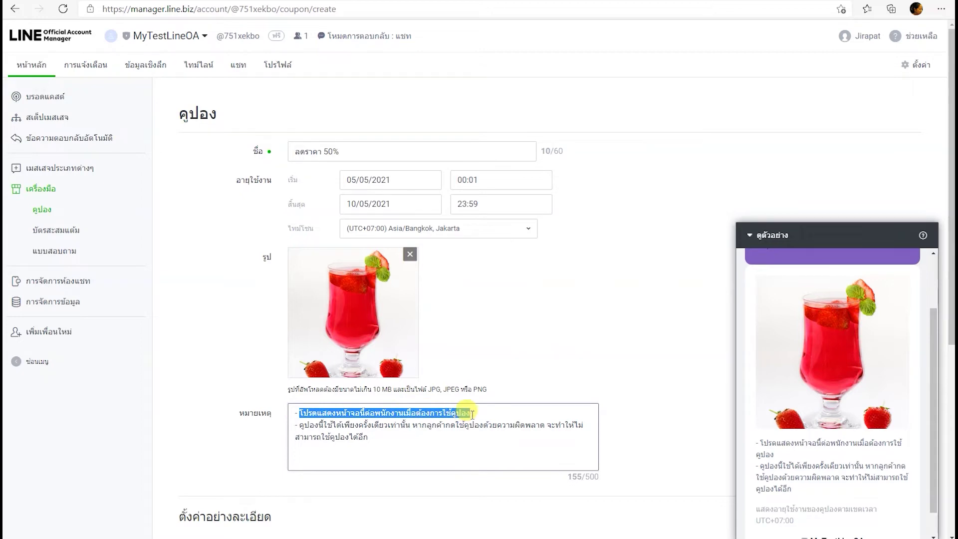
click(384, 424)
key(ctrl+a)
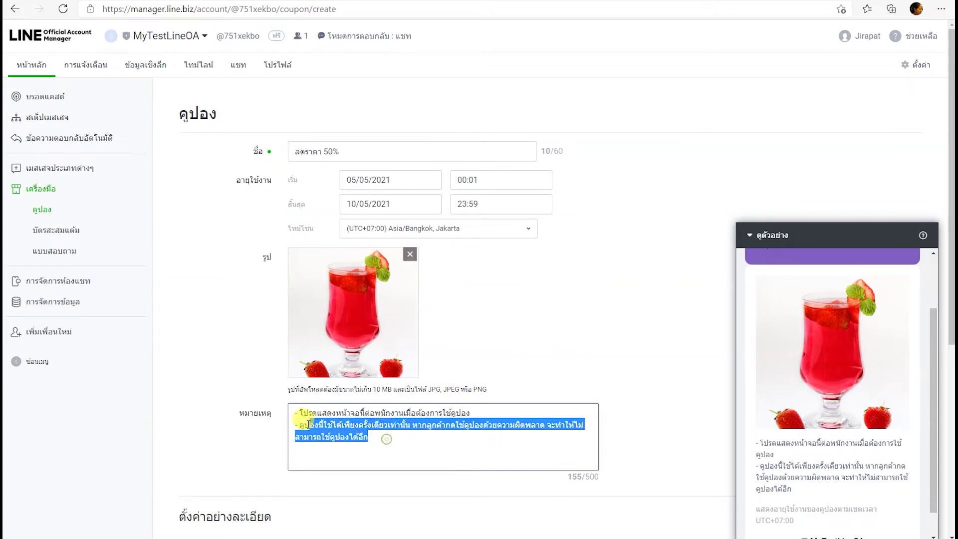
drag(391, 438, 254, 409)
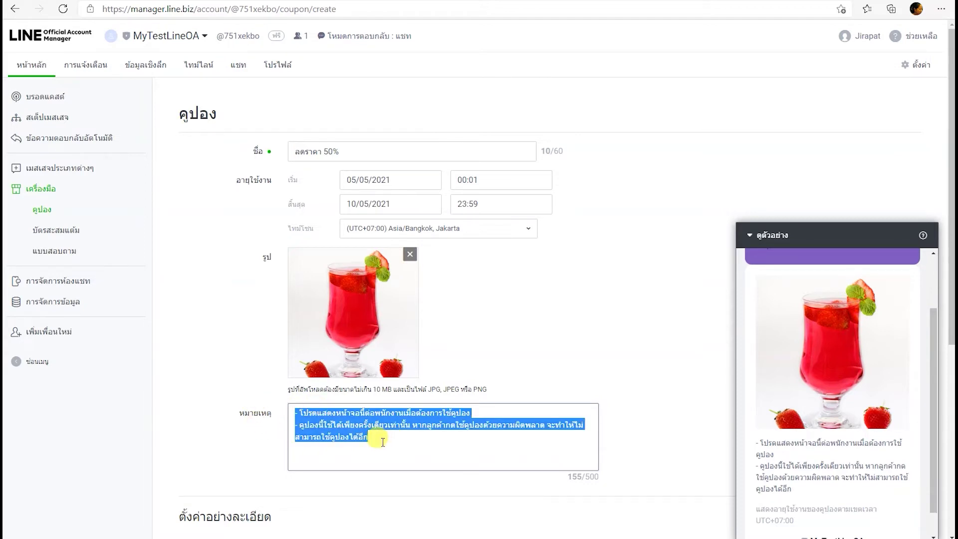
drag(382, 438, 278, 411)
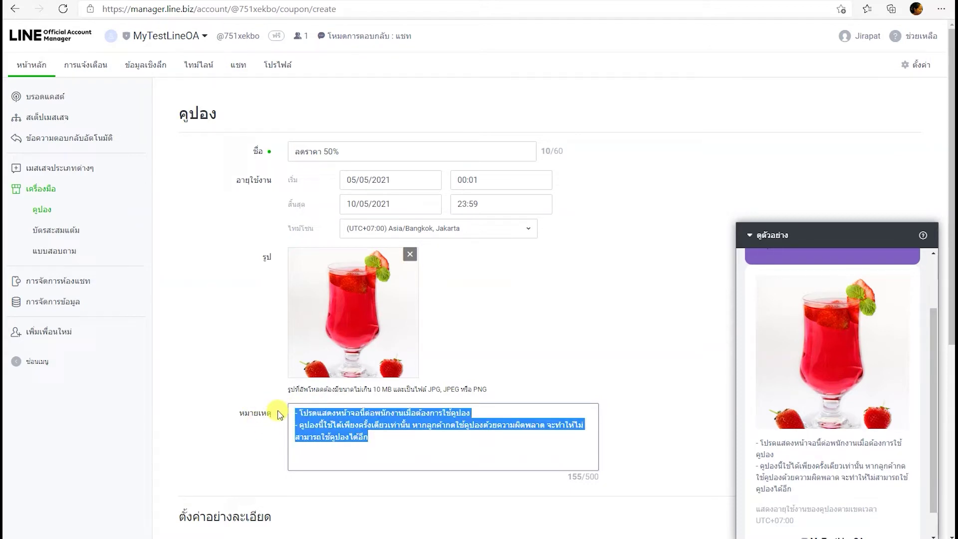
click(338, 412)
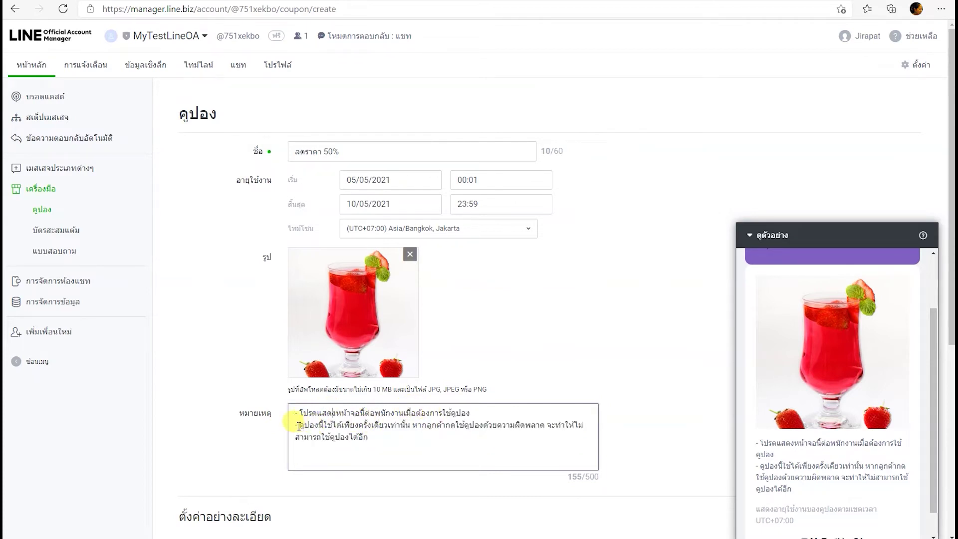
drag(299, 425, 384, 436)
click(388, 435)
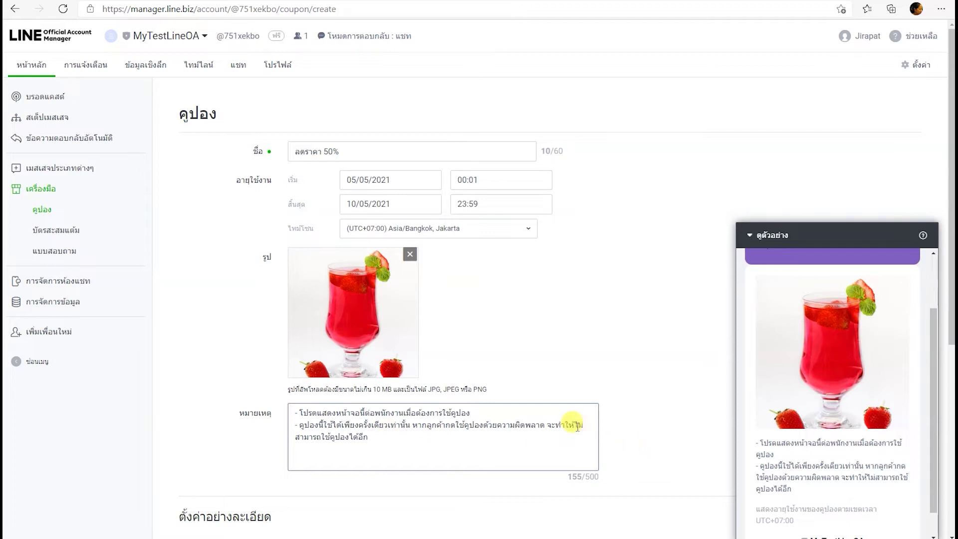
Limit the coupon's visibility to friends only (เพื่อนเท่านั้น) and set its type to discount (ลดราคา).
scroll(220, 330, down, 5)
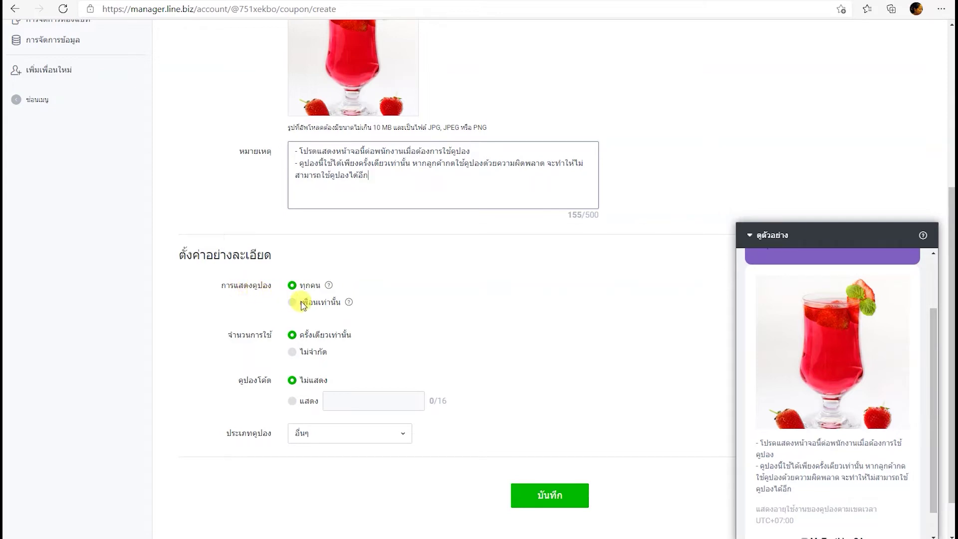
click(293, 289)
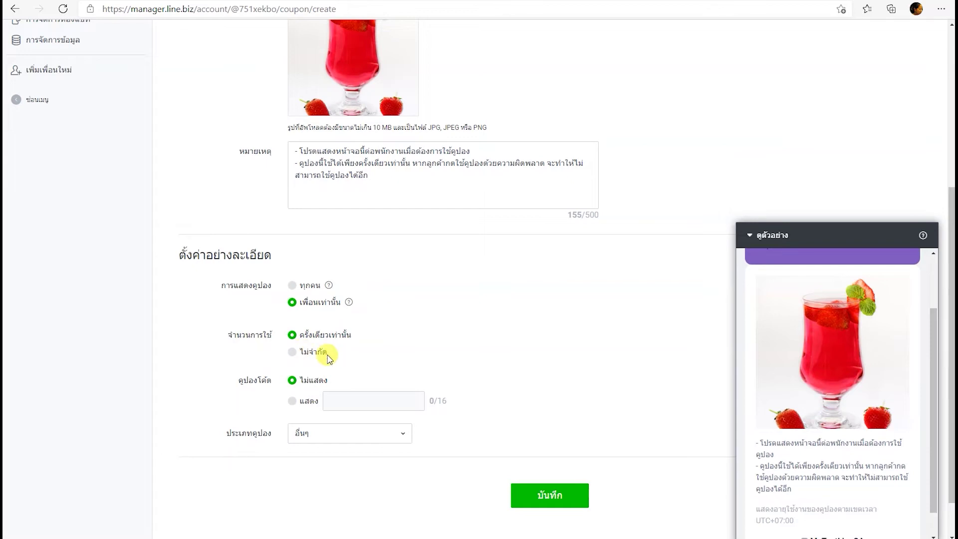
click(292, 401)
click(332, 436)
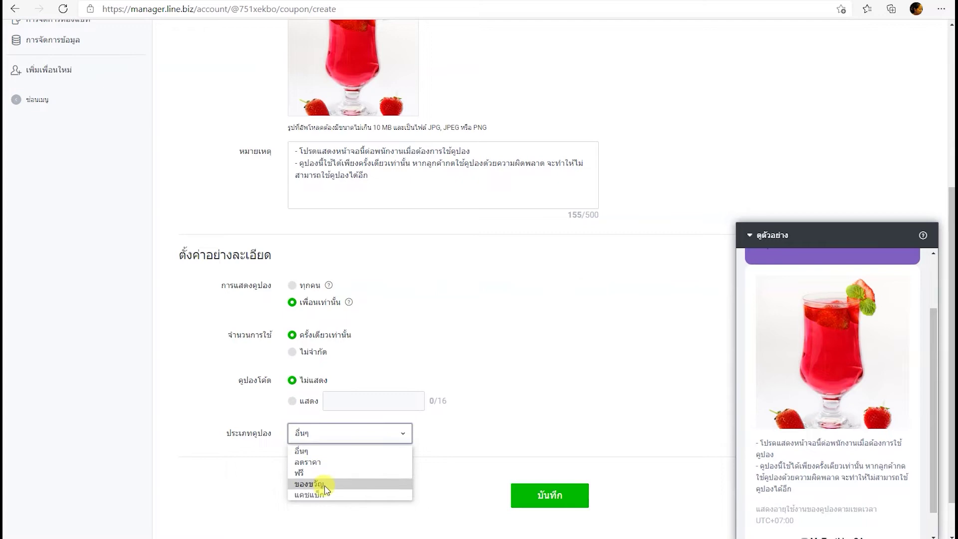
click(341, 462)
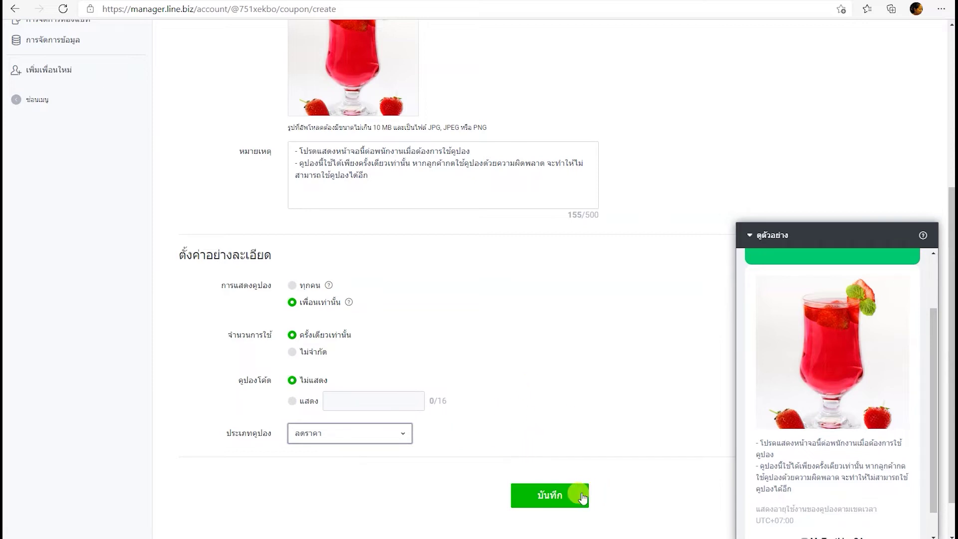
Save the coupon and choose to share it through a broadcast message.
scroll(549, 499, down, 1)
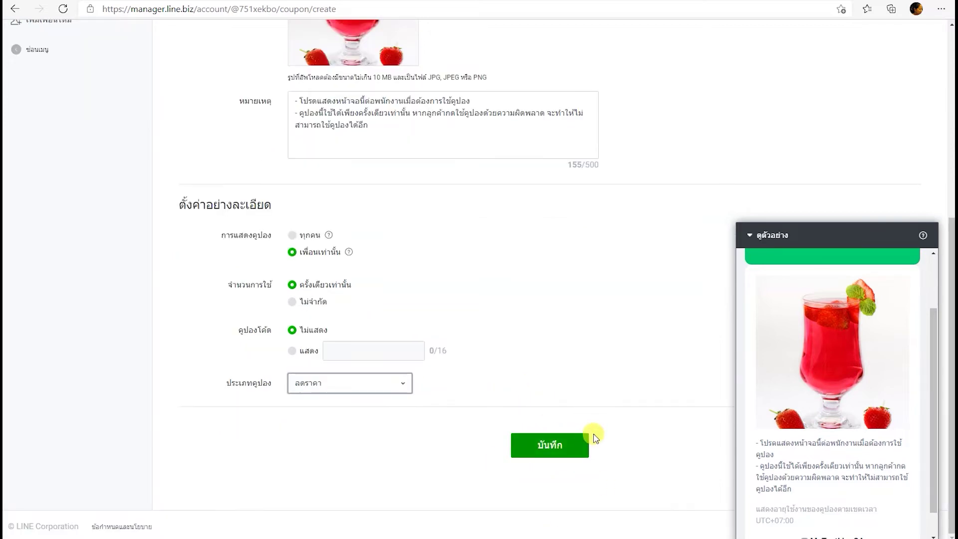
click(551, 449)
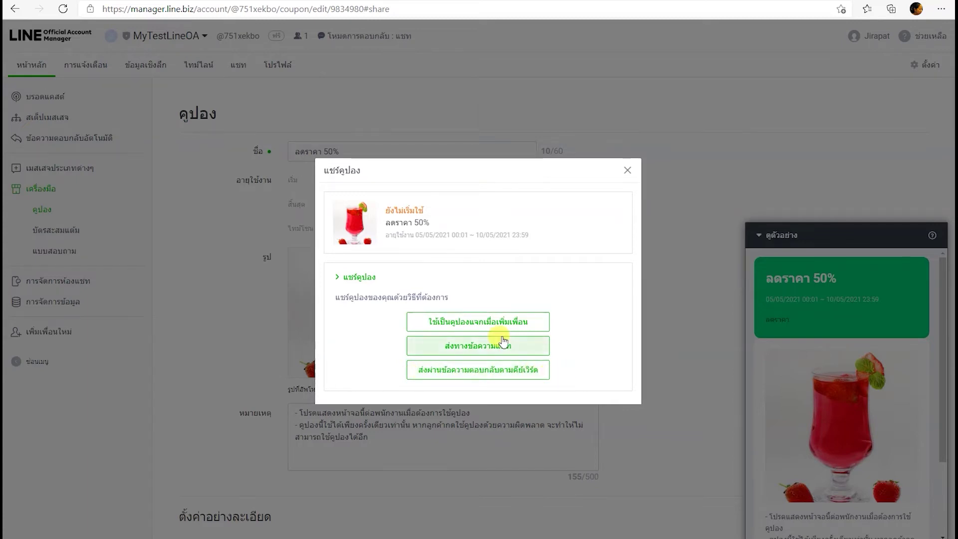
click(460, 350)
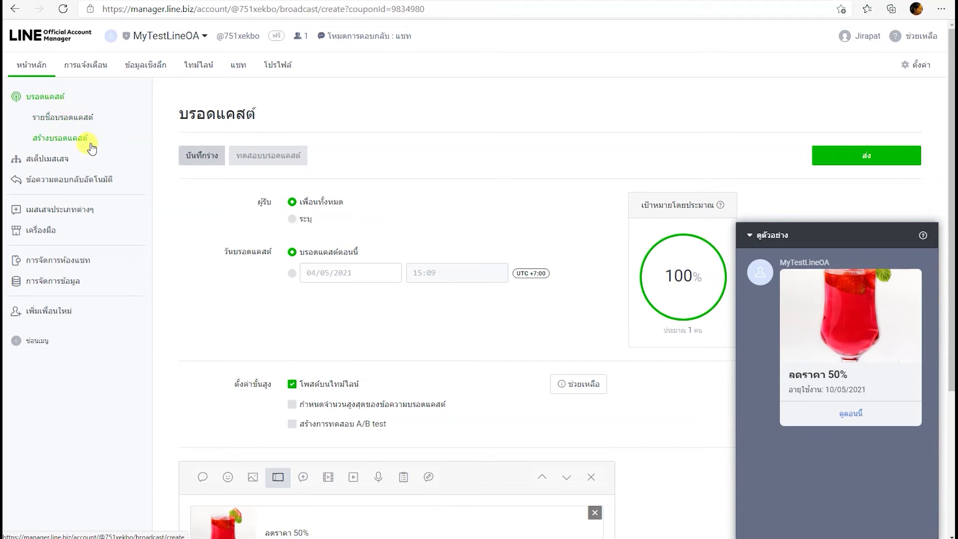
Address the broadcast to all friends (เพื่อนทั้งหมด) and schedule it for 05/05/2021 at 08:00.
click(305, 219)
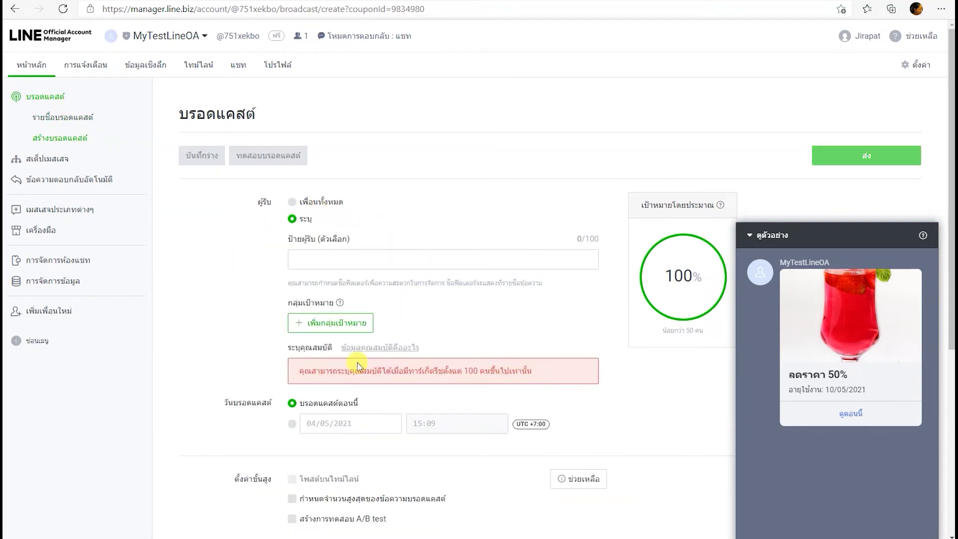
click(292, 202)
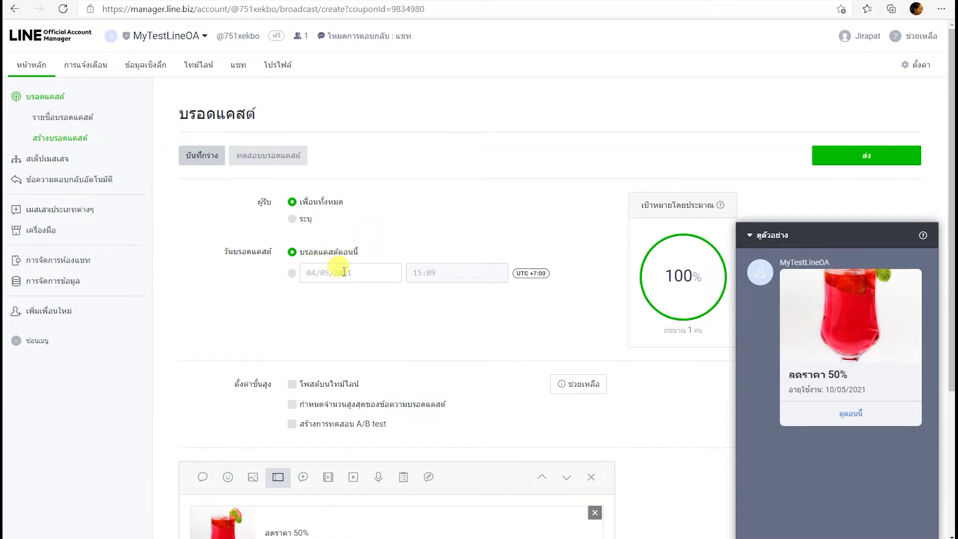
click(292, 274)
click(368, 349)
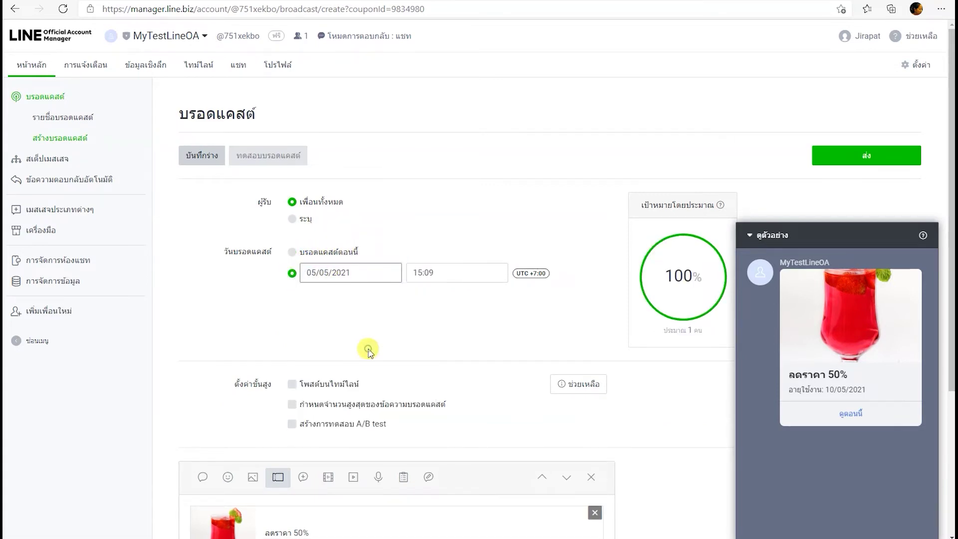
click(421, 272)
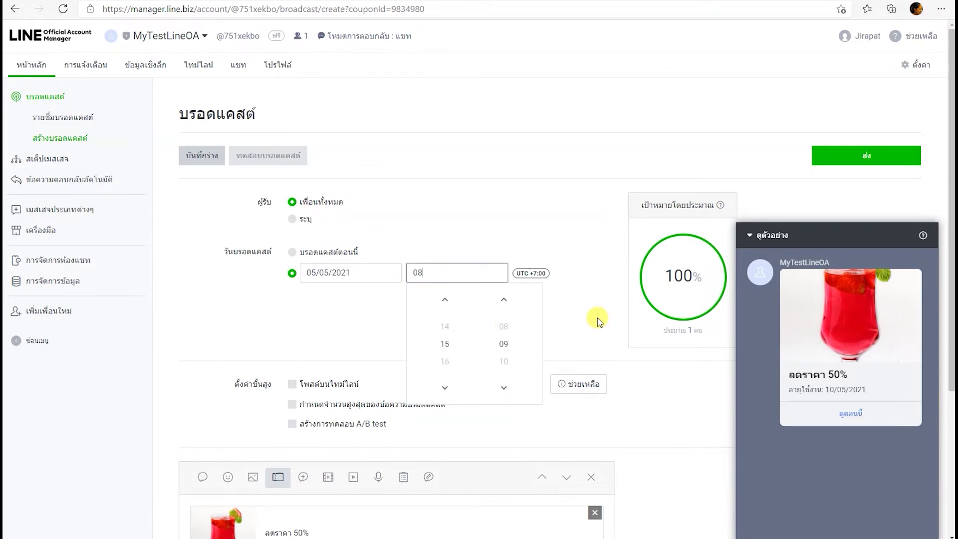
click(520, 227)
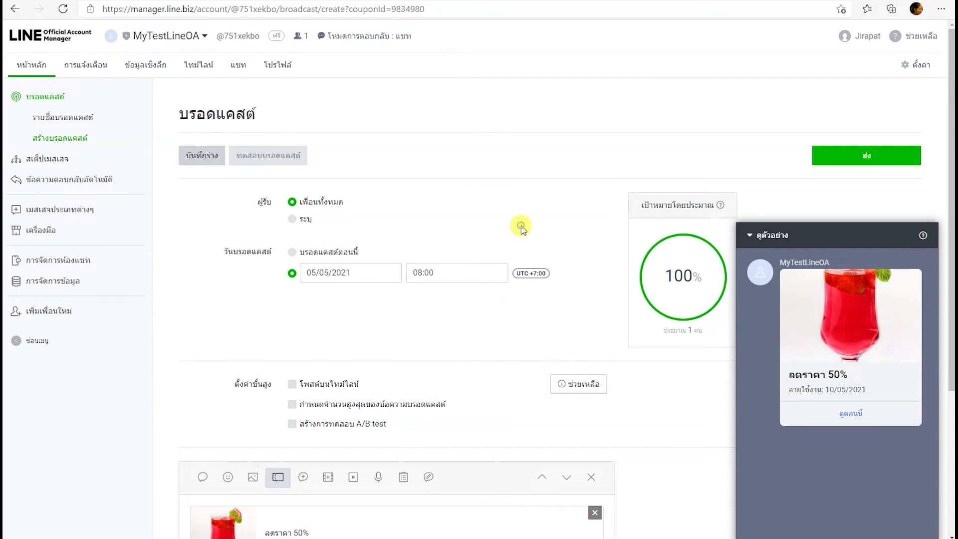
Enable timeline posting (โพสต์บนไทม์ไลน์) and add a second broadcast message with the photo of white ice cream in a bowl.
click(293, 388)
scroll(445, 364, down, 4)
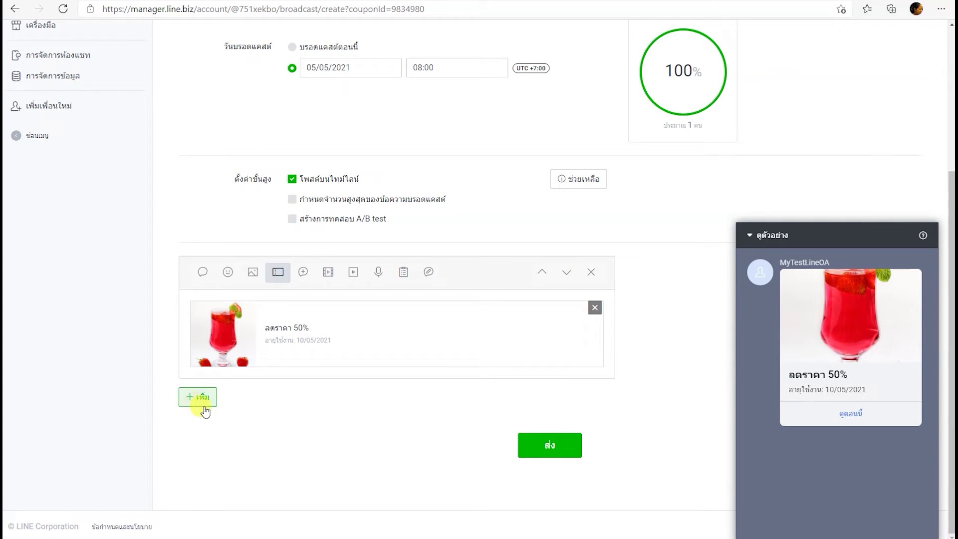
click(198, 399)
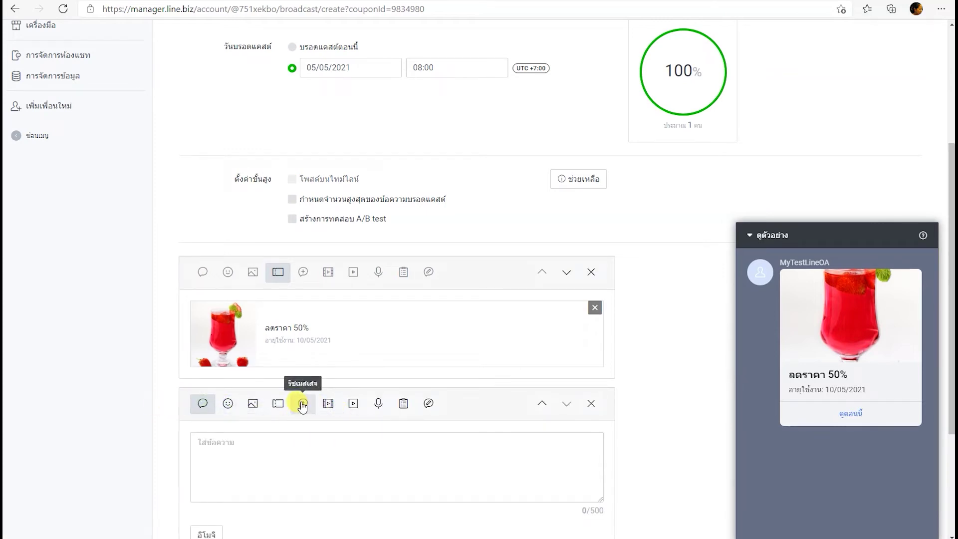
click(252, 404)
click(388, 451)
click(527, 287)
double_click(400, 120)
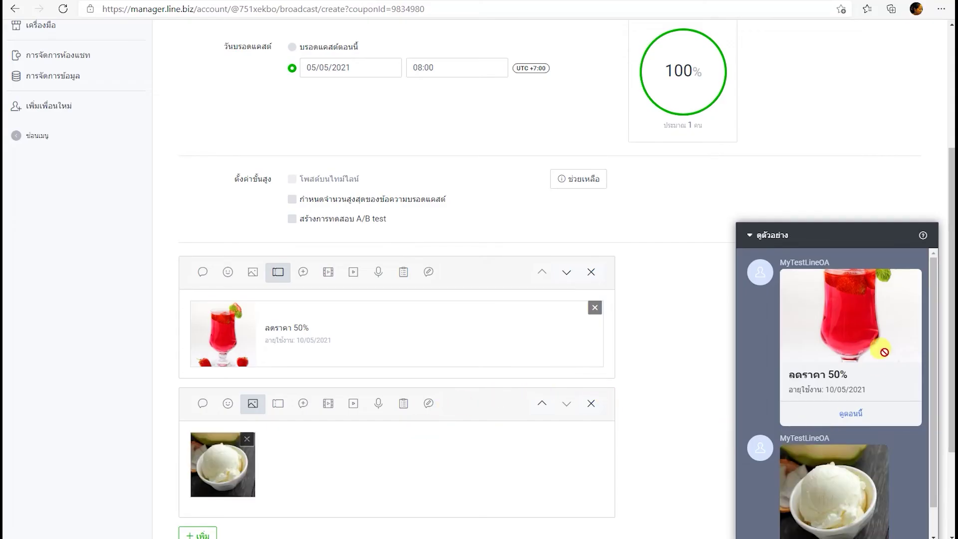
scroll(885, 354, down, 5)
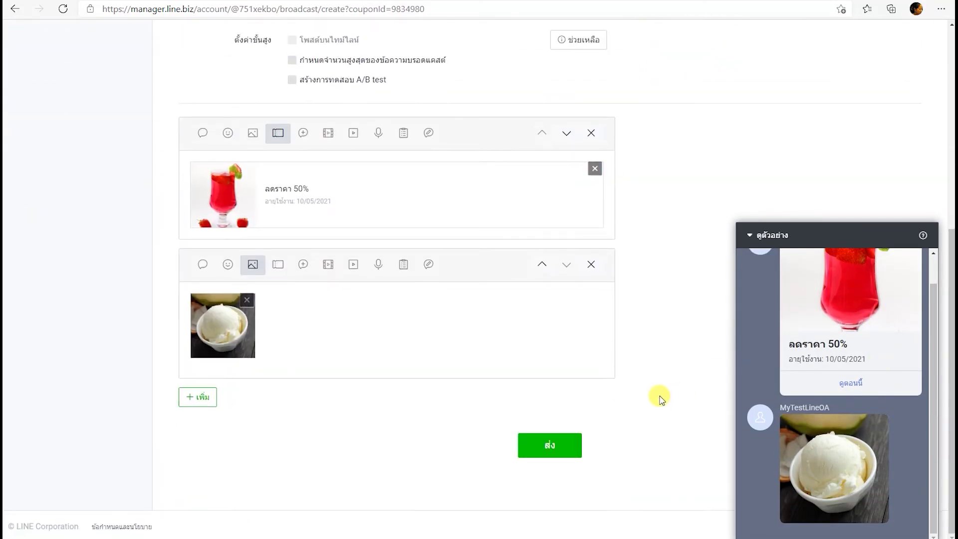
Save the broadcast as a draft (บันทึกร่าง) and send a test broadcast to yourself only (ฉันเท่านั้น).
scroll(648, 399, up, 7)
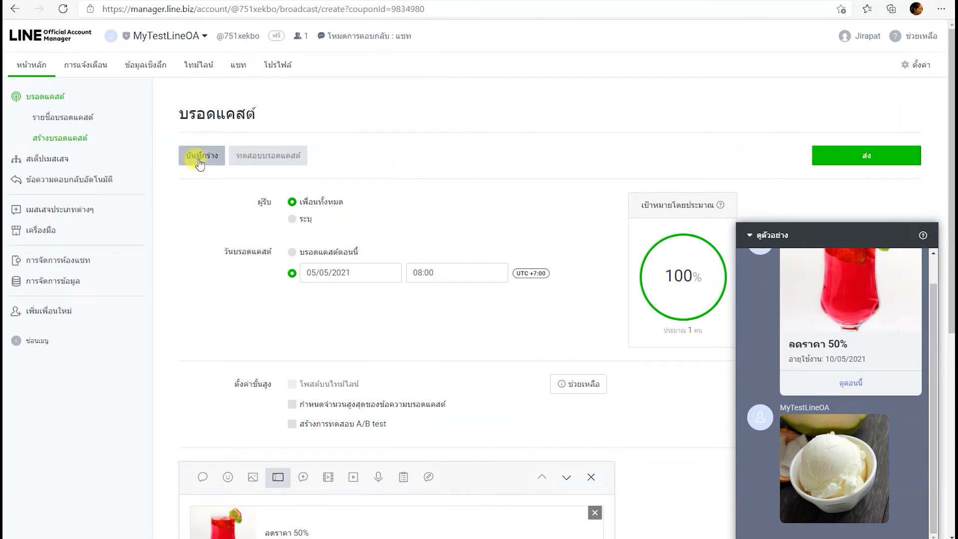
click(197, 156)
click(258, 155)
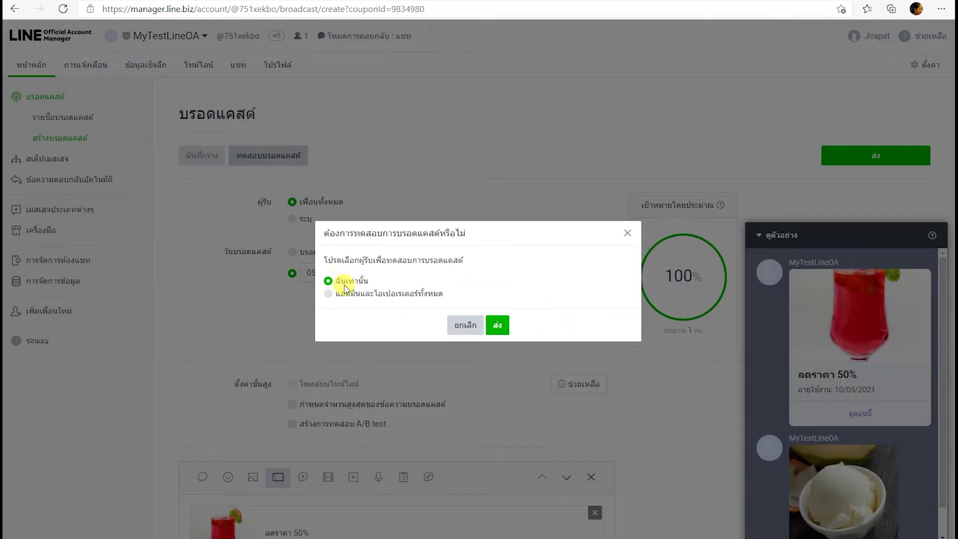
click(497, 325)
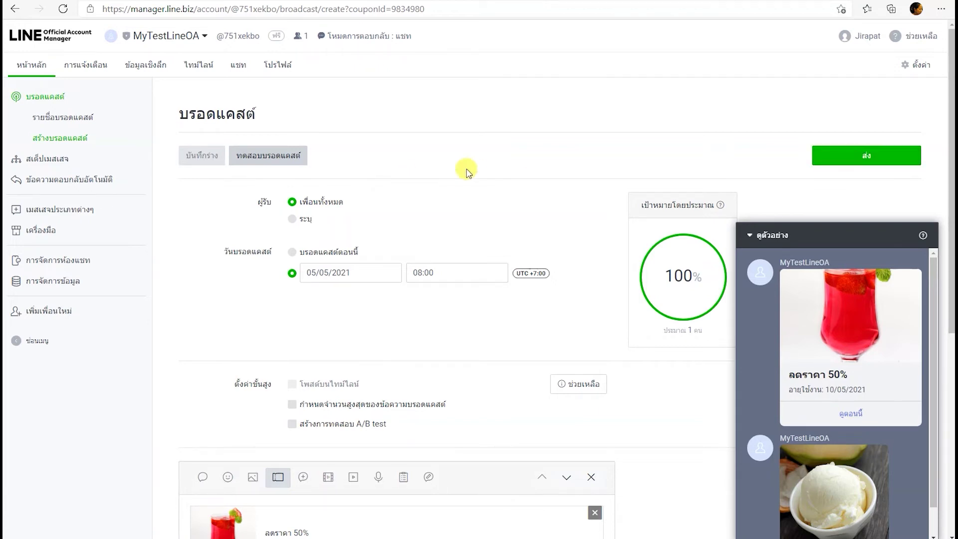
Send the scheduled broadcast, checking the date and time in the confirmation before approving it.
click(868, 157)
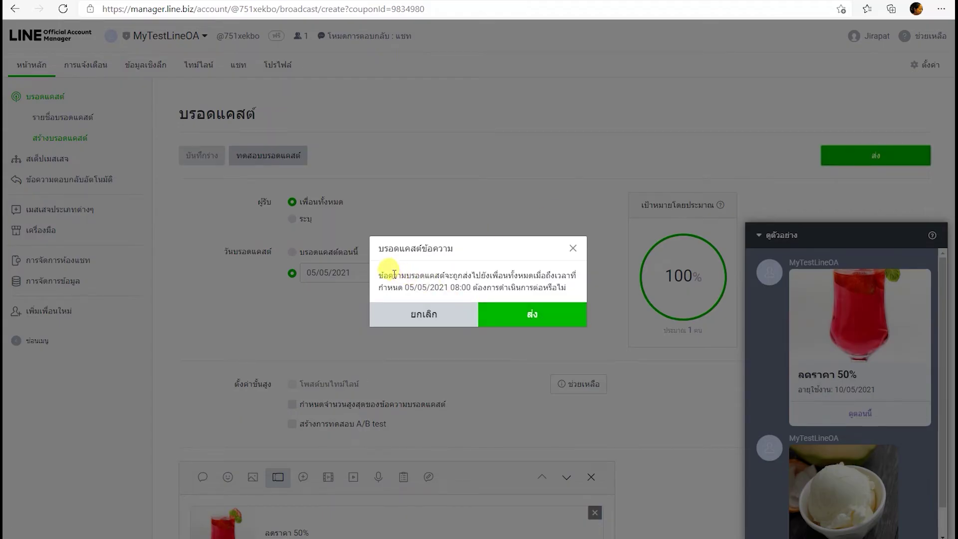
drag(405, 287, 449, 282)
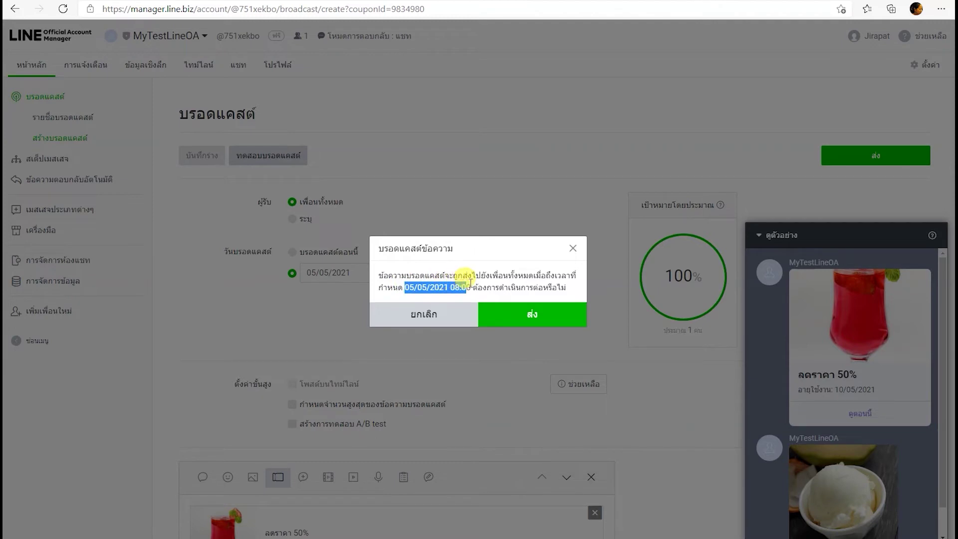
click(534, 316)
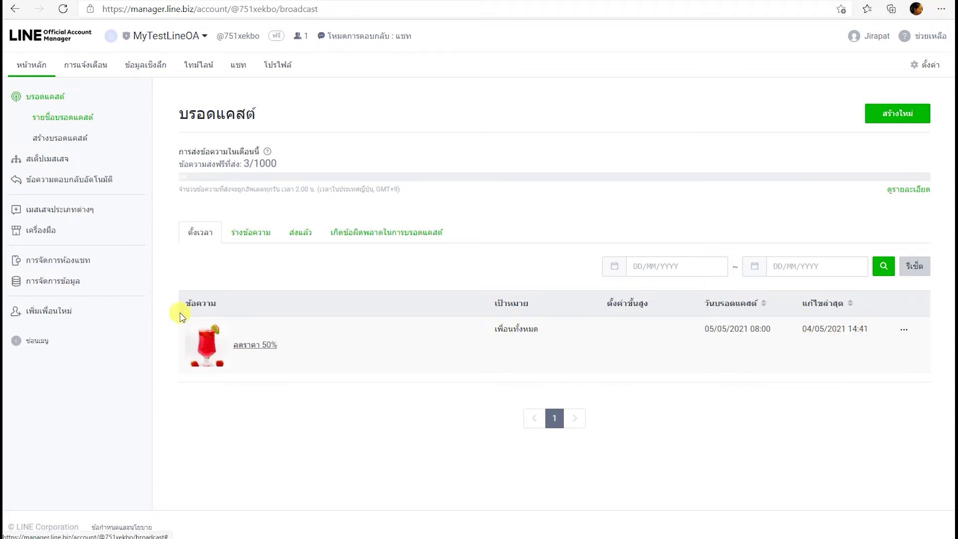
Open the reward card settings (ตั้งค่าบัตร) and look over the available options.
click(44, 231)
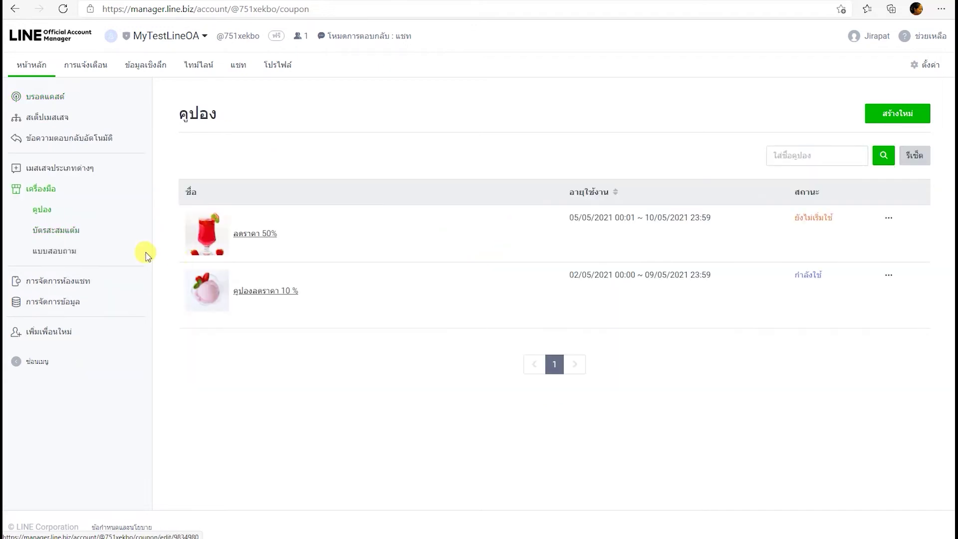
click(61, 233)
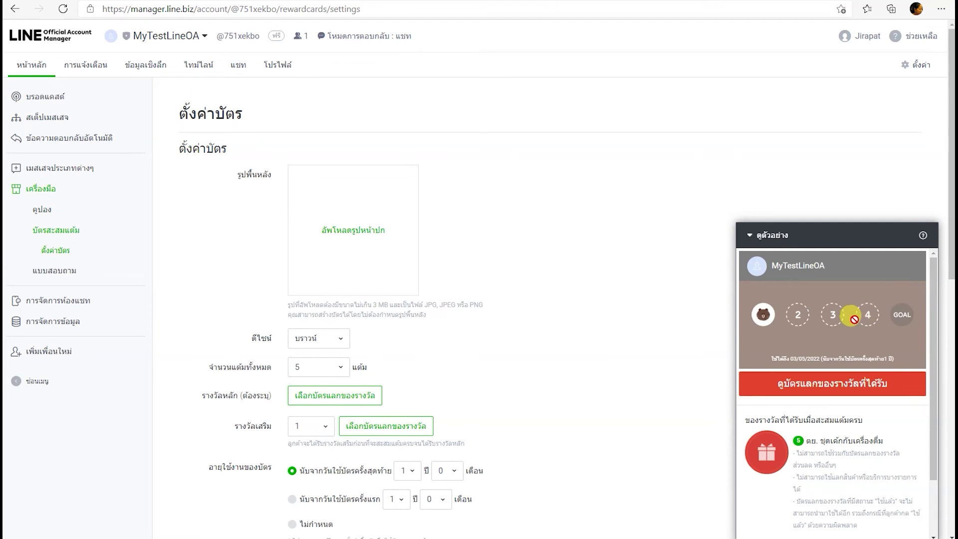
scroll(851, 325, down, 2)
scroll(832, 380, down, 3)
scroll(664, 369, up, 4)
scroll(812, 295, up, 2)
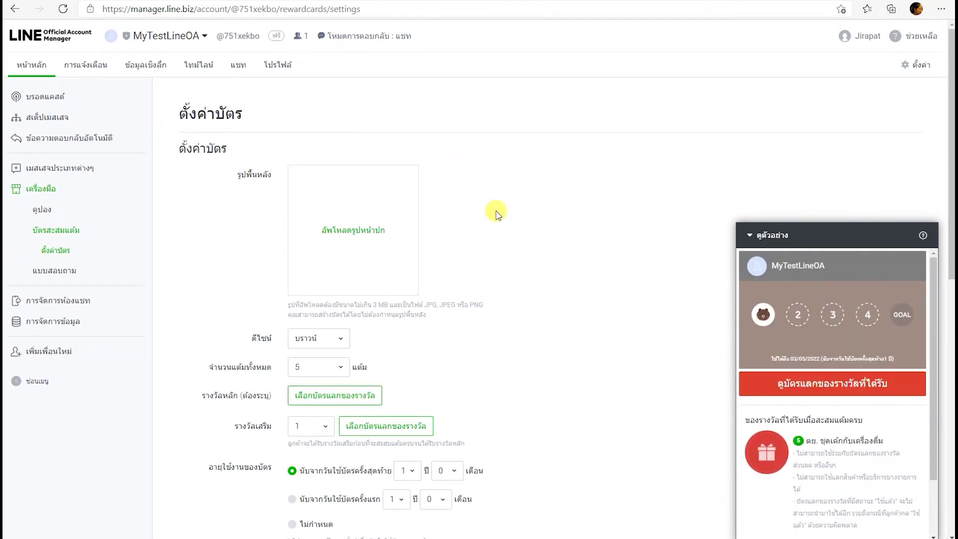
Open the reward card's cover image upload and check the required file format, file size and image dimensions.
click(350, 230)
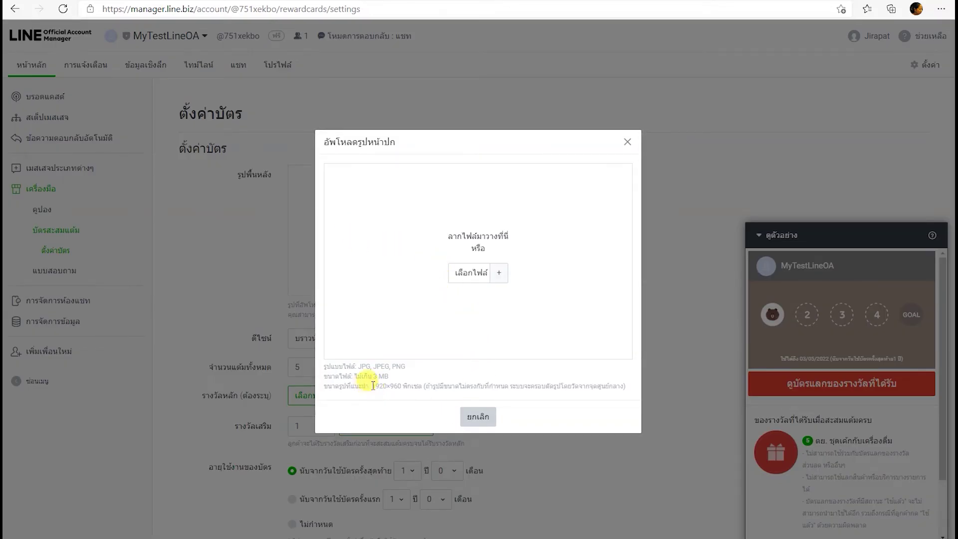
drag(358, 365, 414, 365)
drag(354, 376, 394, 379)
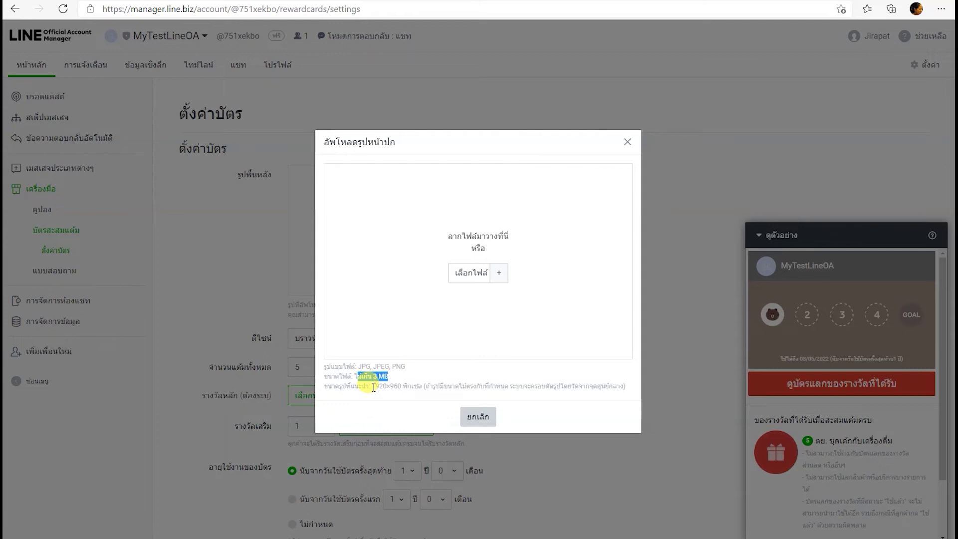
drag(372, 387, 401, 387)
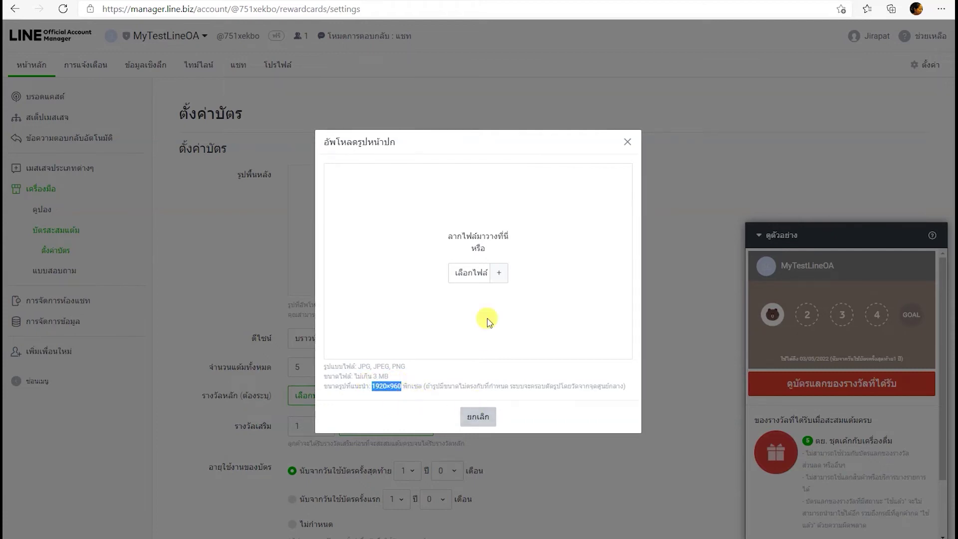
Try to upload _MG_0002 from the PIC_resize folder as the card's background image.
click(500, 274)
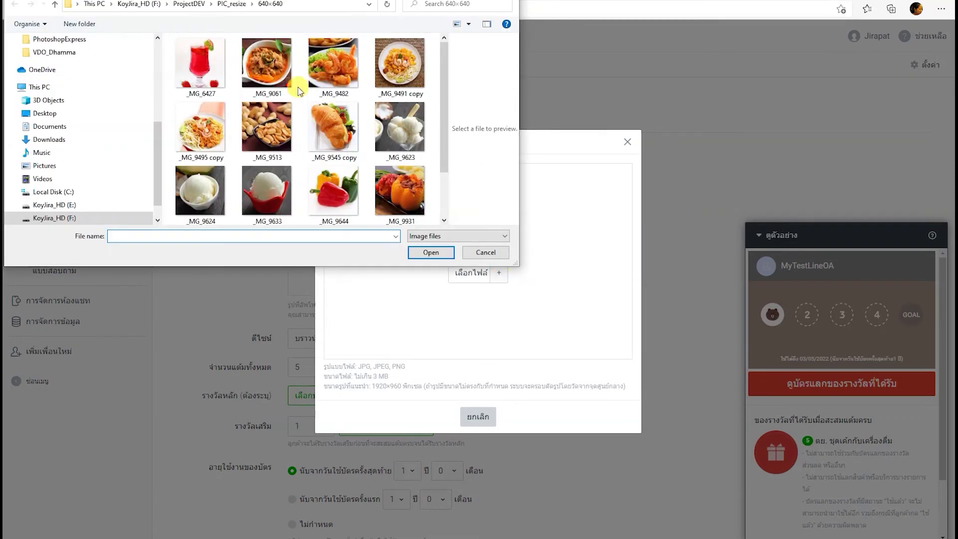
click(229, 5)
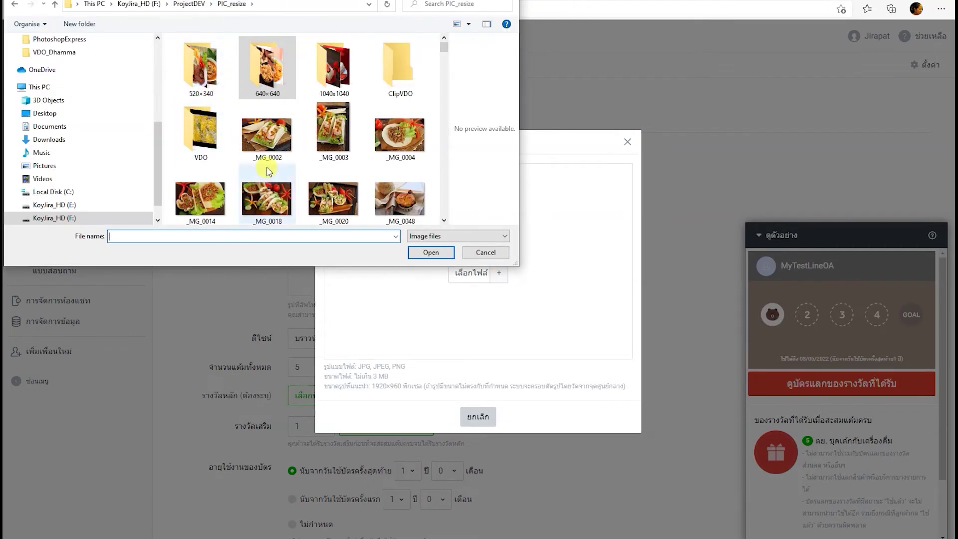
click(258, 146)
double_click(258, 145)
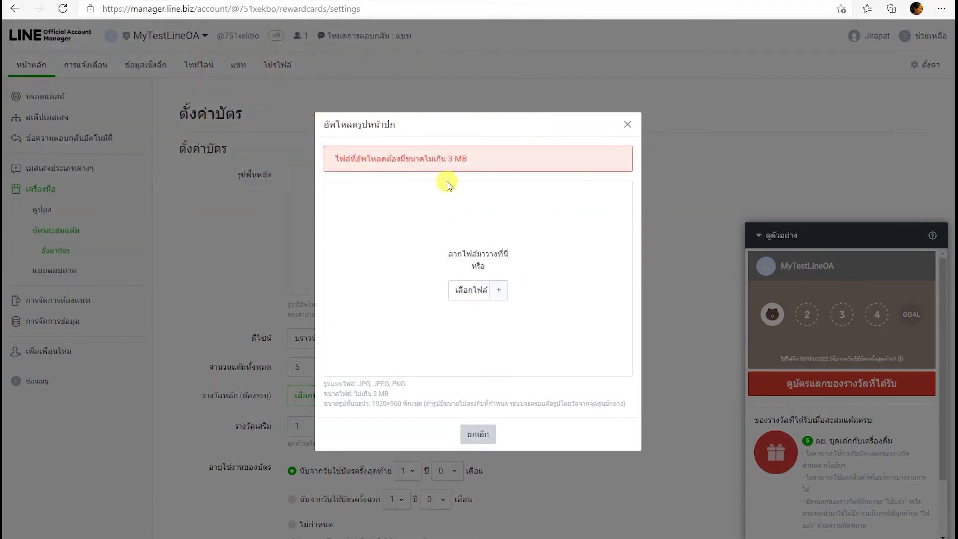
Upload _MG_0851 copy from the 520×340 folder as the reward card's background image.
click(496, 291)
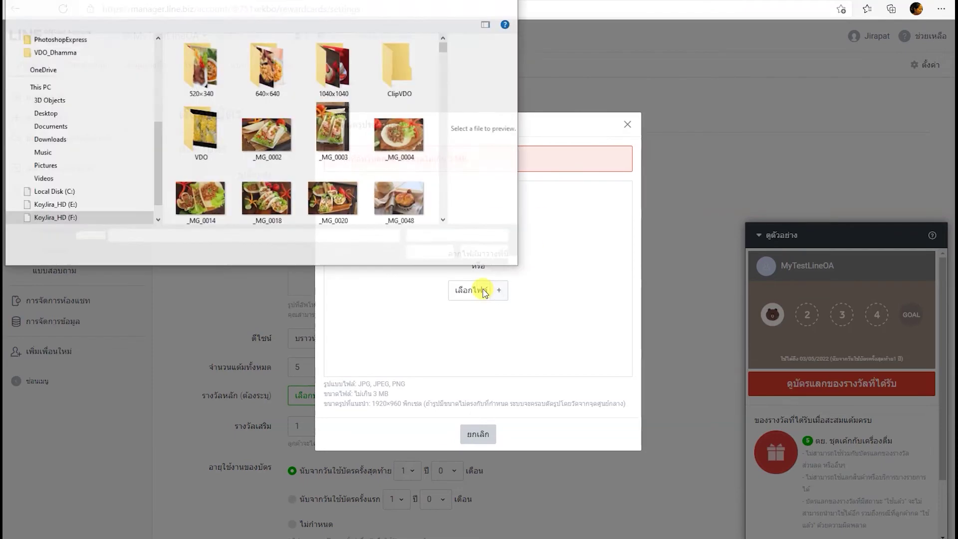
click(211, 77)
double_click(211, 77)
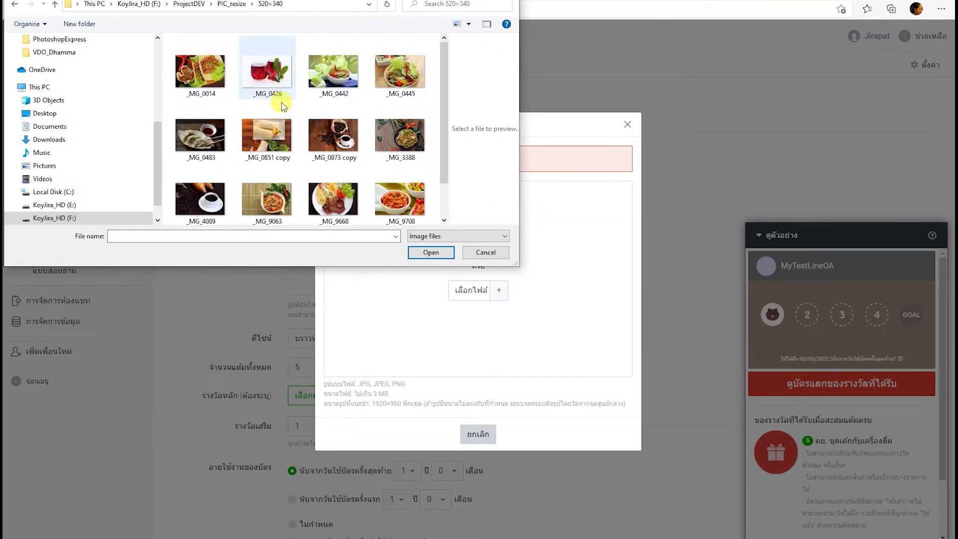
double_click(264, 74)
click(499, 401)
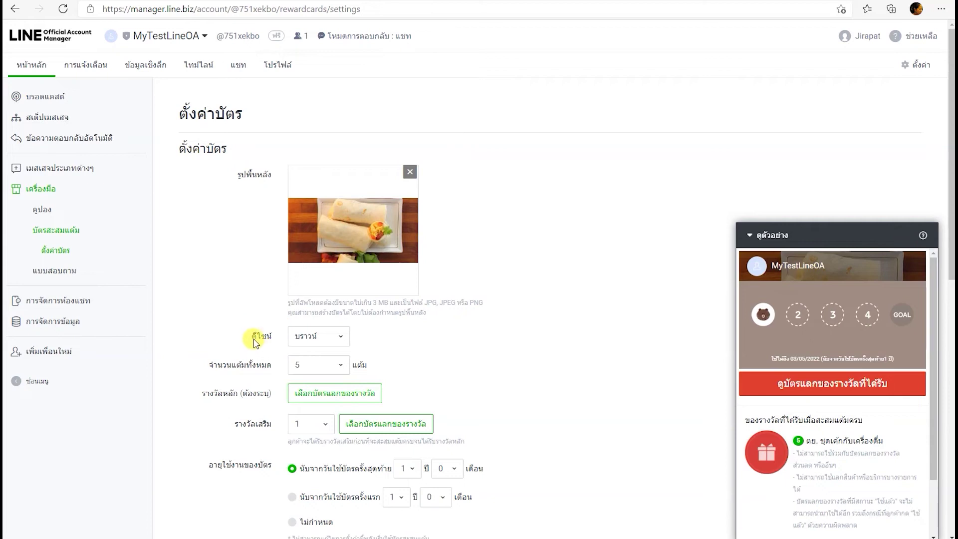
Try the ลีโอนาร์ด, โคนี่ and แซลลี่ designs on the reward card.
click(341, 340)
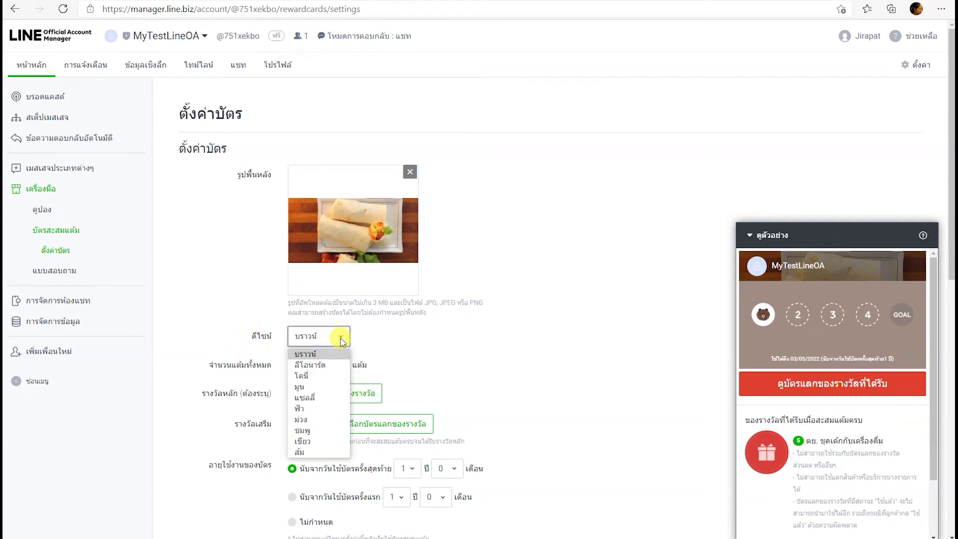
click(333, 367)
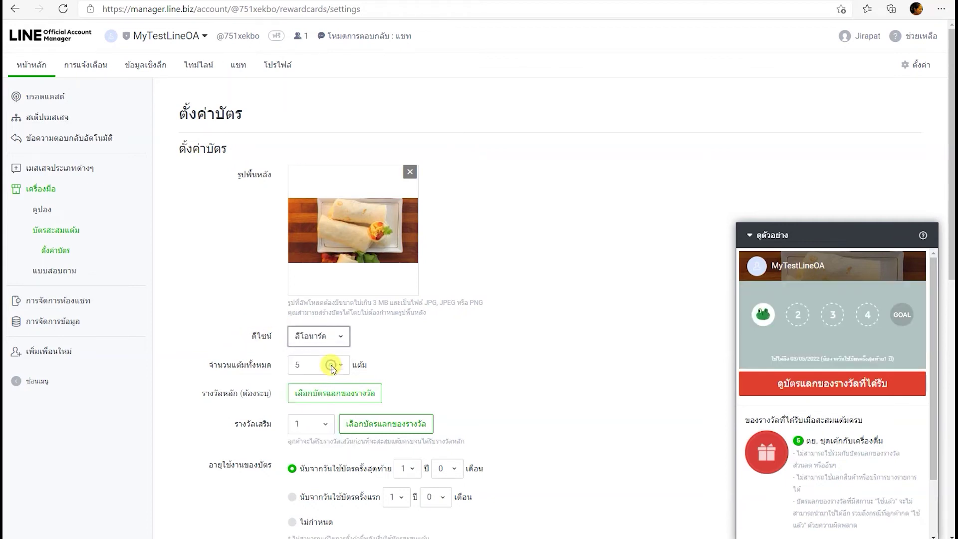
click(337, 337)
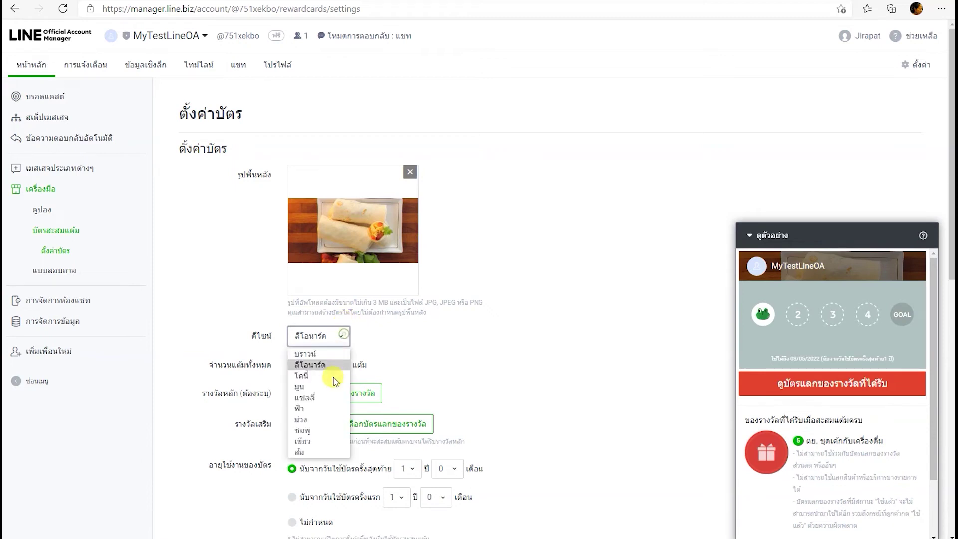
click(330, 374)
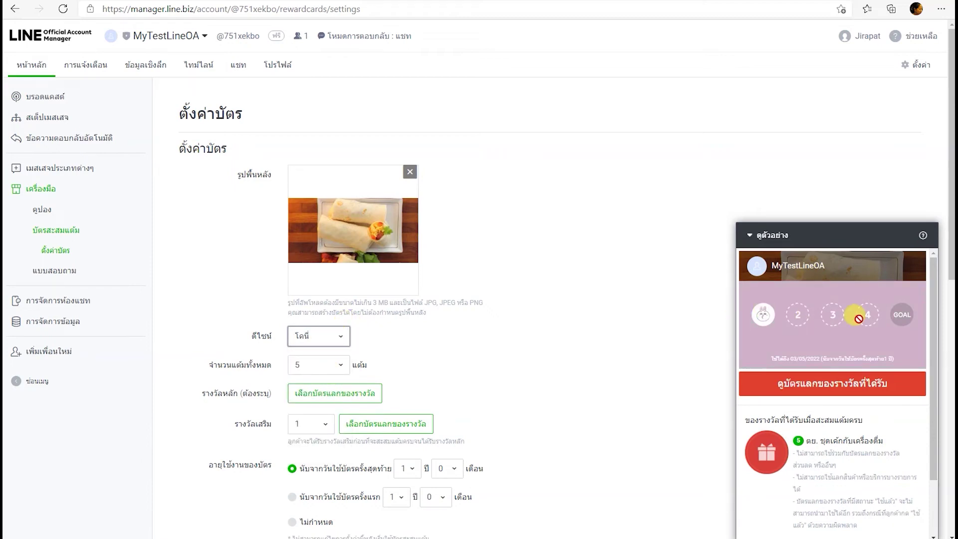
click(323, 338)
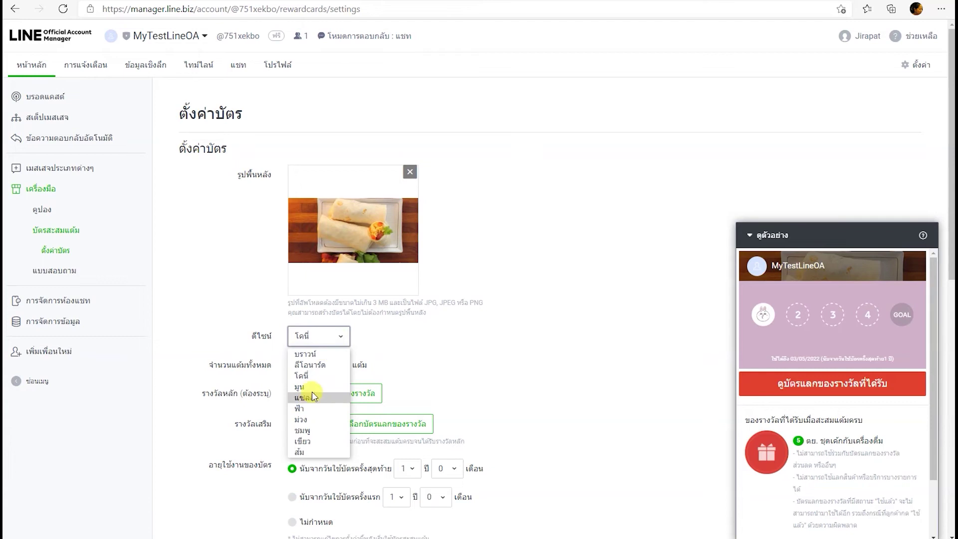
click(318, 395)
Set the reward card's design to purple (ม่วง) and its total number of points to 10.
click(338, 335)
click(320, 423)
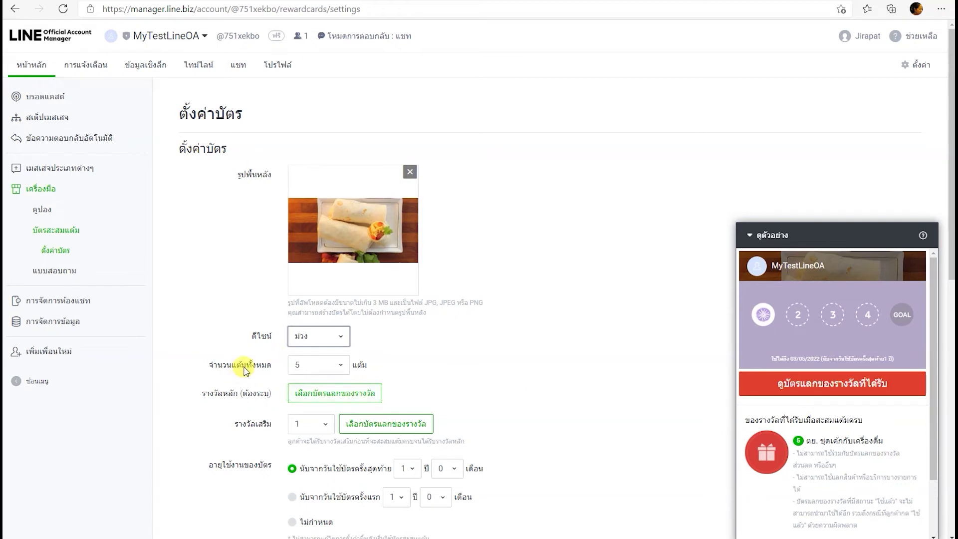
click(341, 369)
click(316, 244)
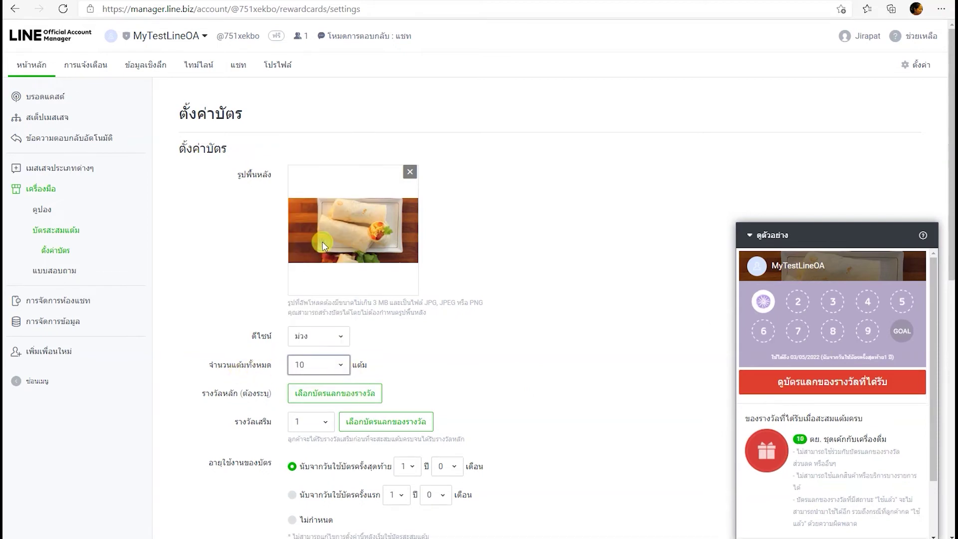
Start creating a voucher for the main reward (รางวัลหลัก) and set its design to purple (ม่วง).
click(353, 397)
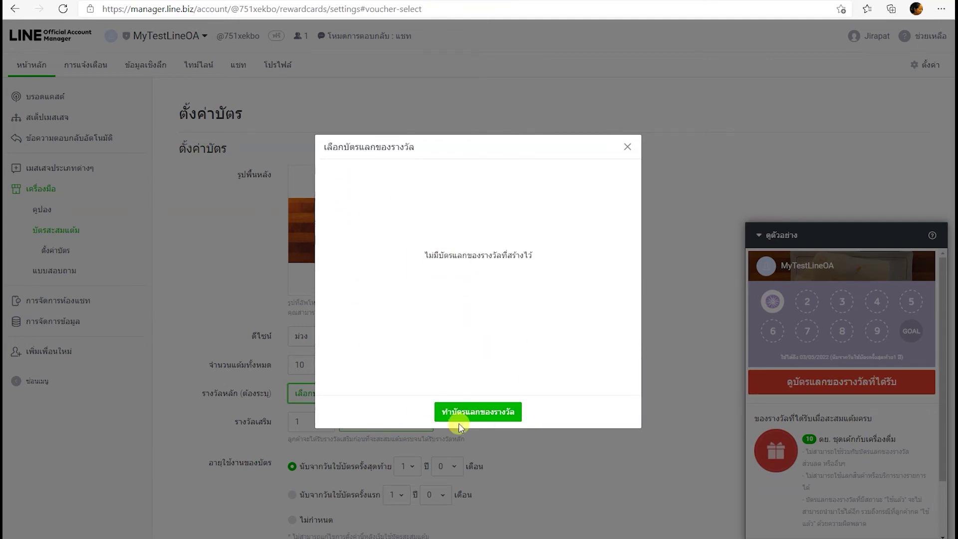
click(469, 412)
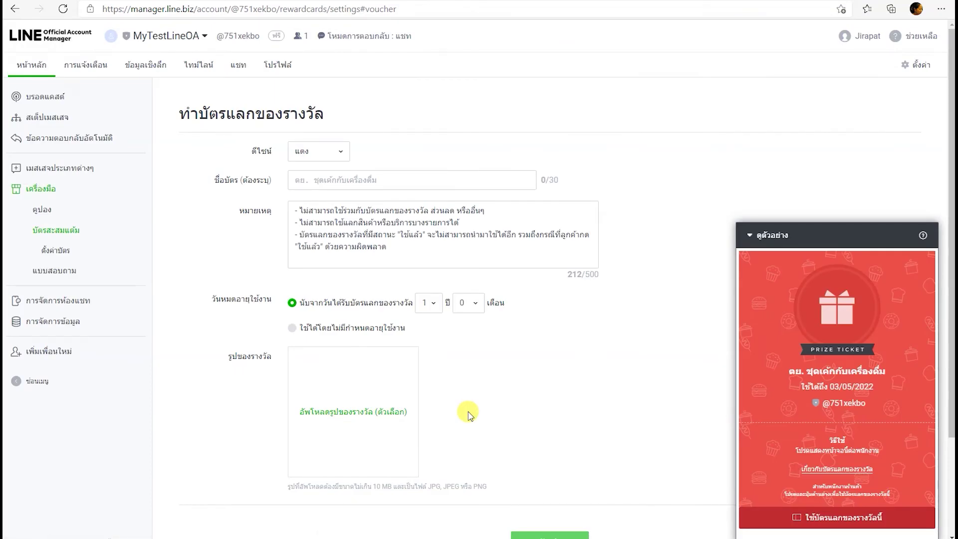
click(339, 151)
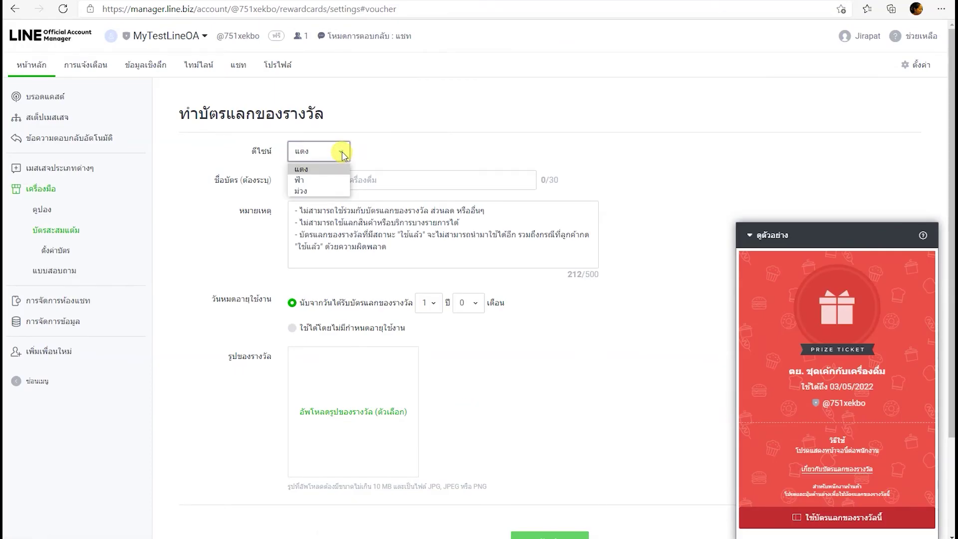
click(318, 183)
click(333, 151)
click(324, 191)
Name the voucher "Foods member" and review the default usage conditions in its remarks (หมายเหตุ).
click(393, 178)
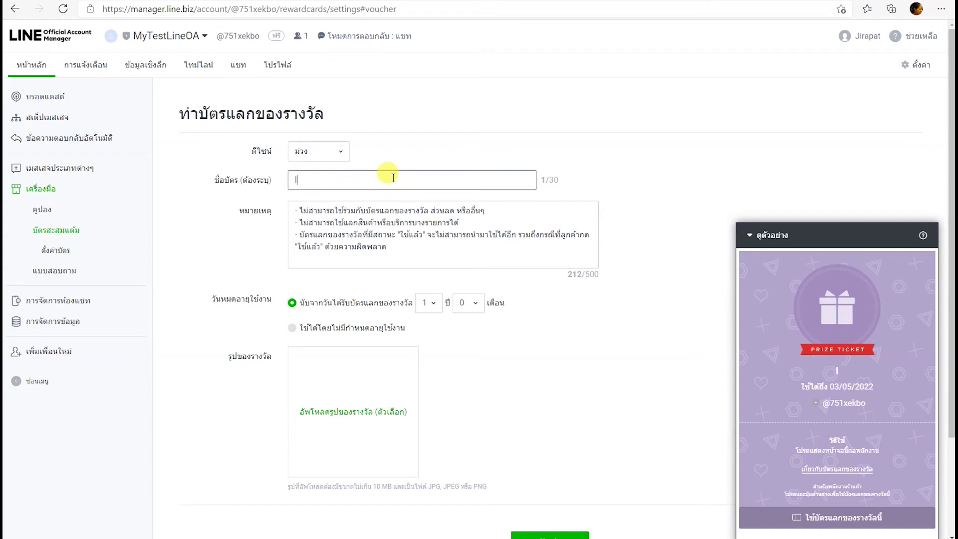
text(Foods member)
click(373, 249)
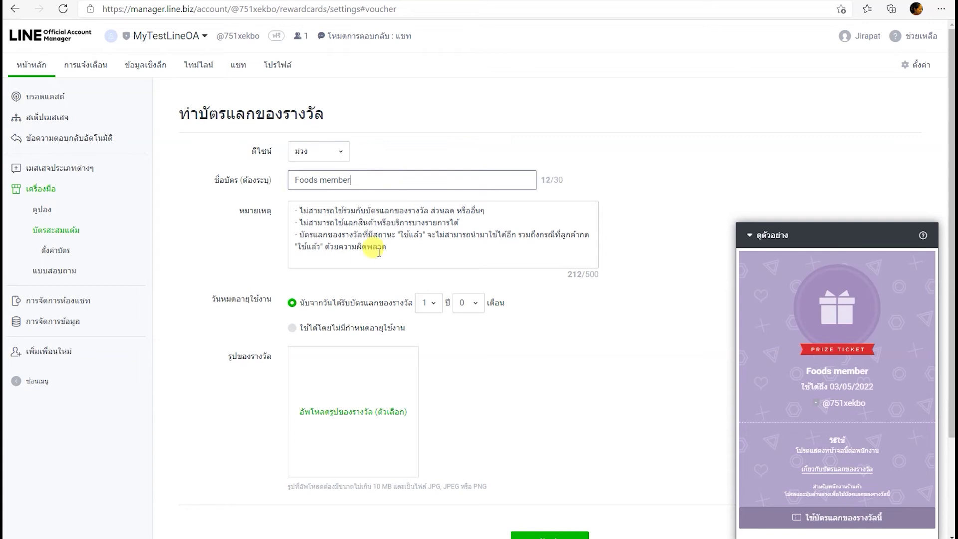
drag(299, 210, 486, 247)
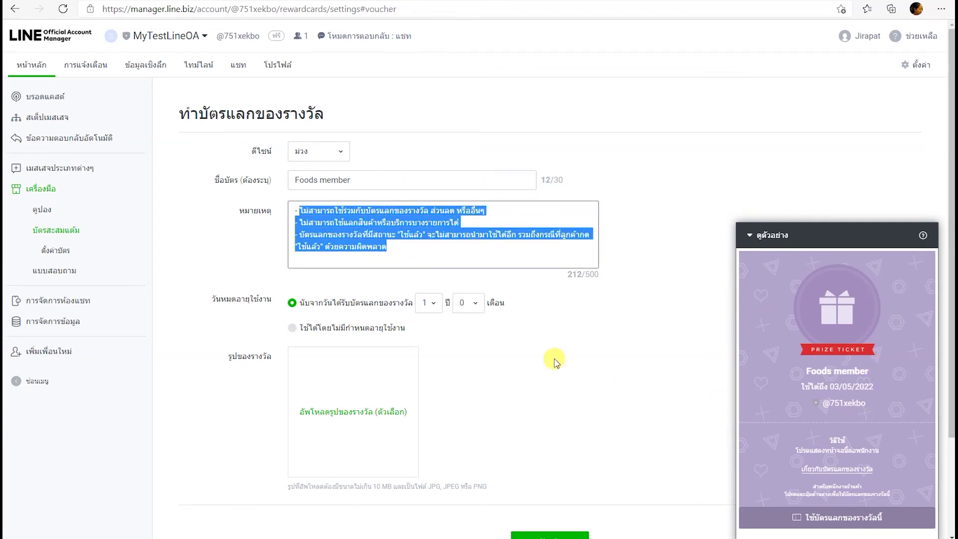
Set the voucher's validity (วันหมดอายุใช้งาน) to 0 years and 6 months from the day the voucher is received.
click(327, 218)
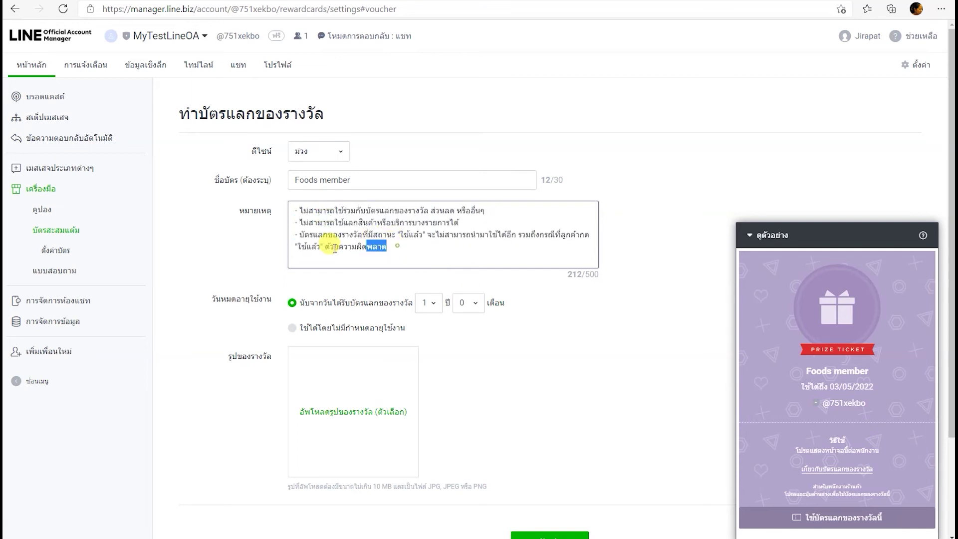
key(ctrl+a)
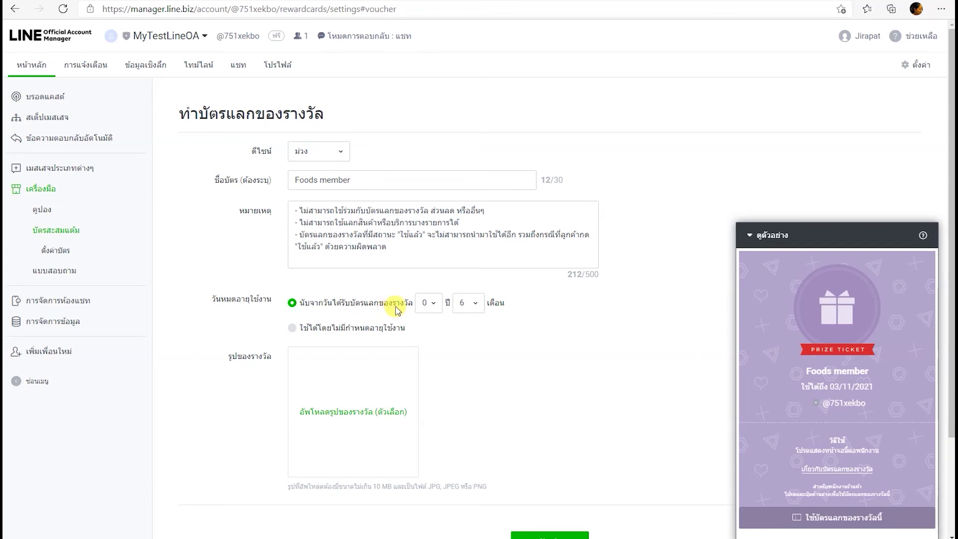
click(435, 305)
click(433, 303)
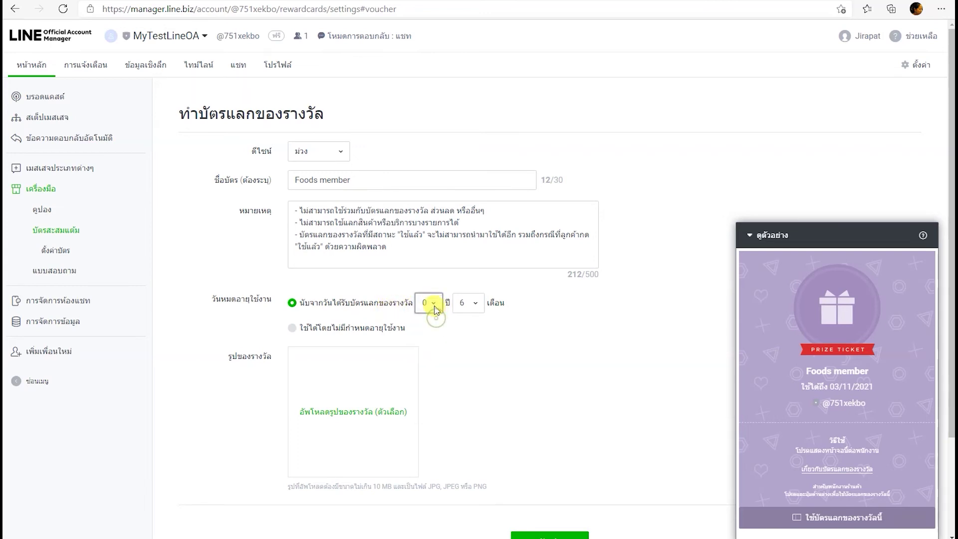
click(477, 305)
click(474, 372)
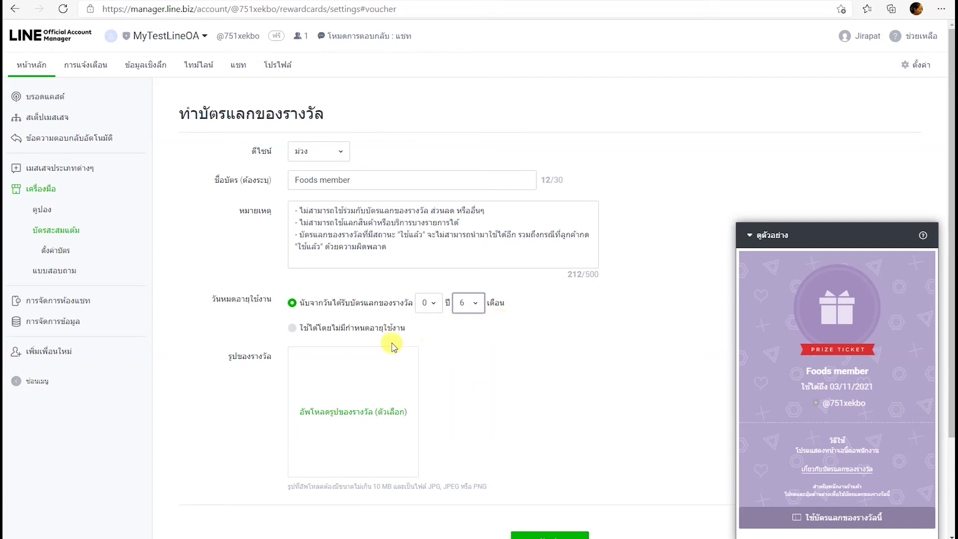
click(295, 330)
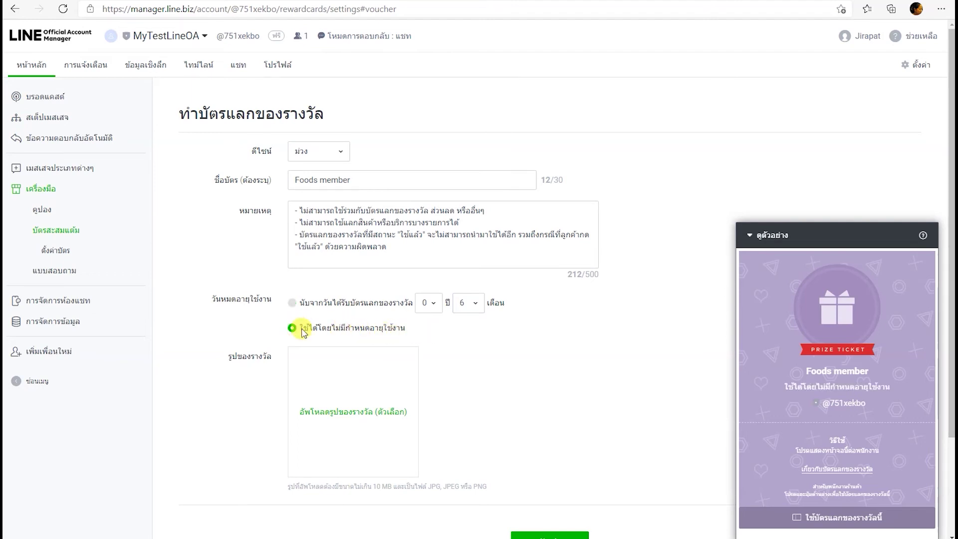
click(292, 305)
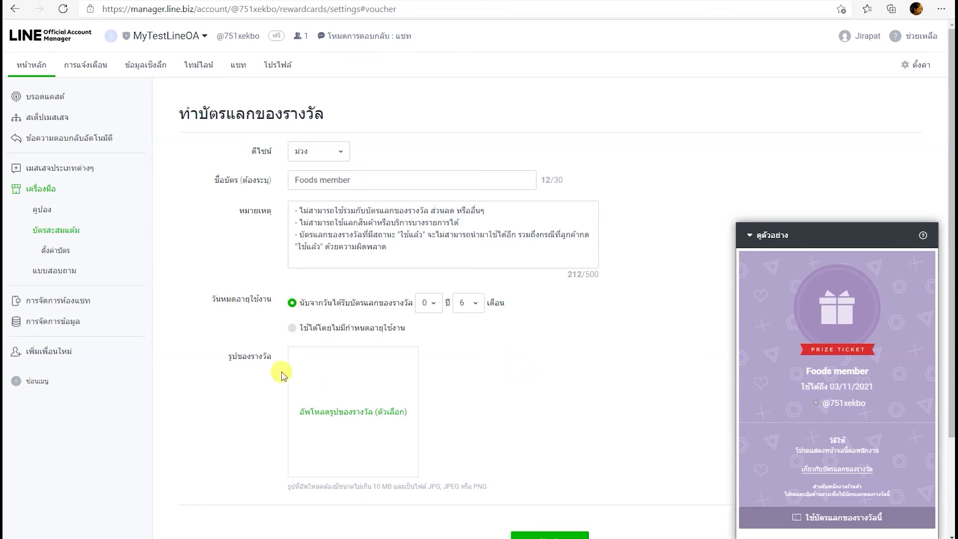
Upload the pink ice cream photo from the PIC_resize folder as the reward image, zoomed out to fit the whole dessert in the crop.
click(353, 414)
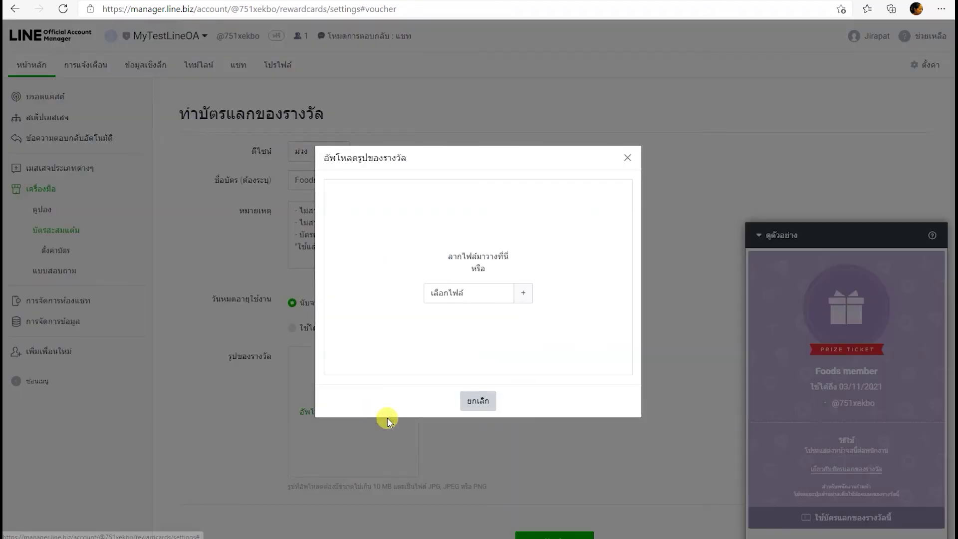
click(524, 292)
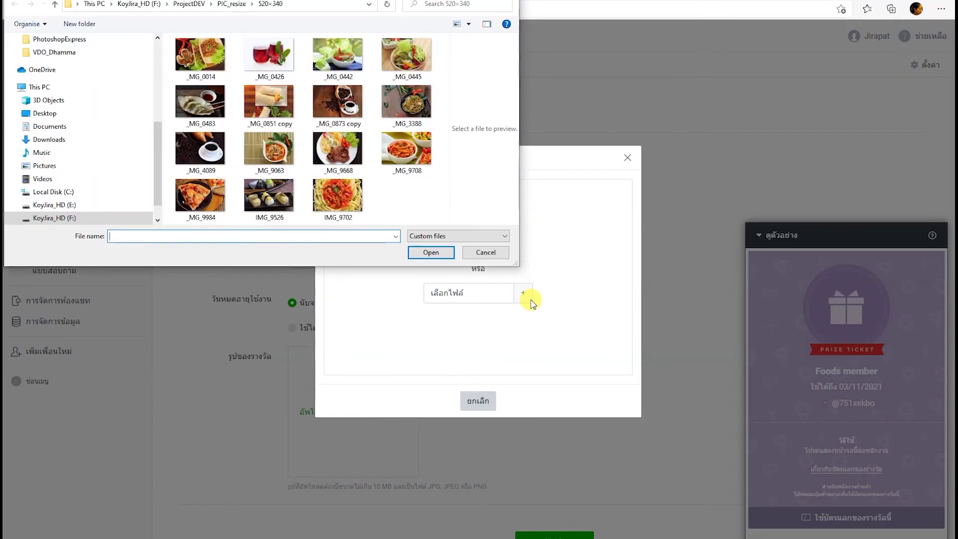
click(233, 6)
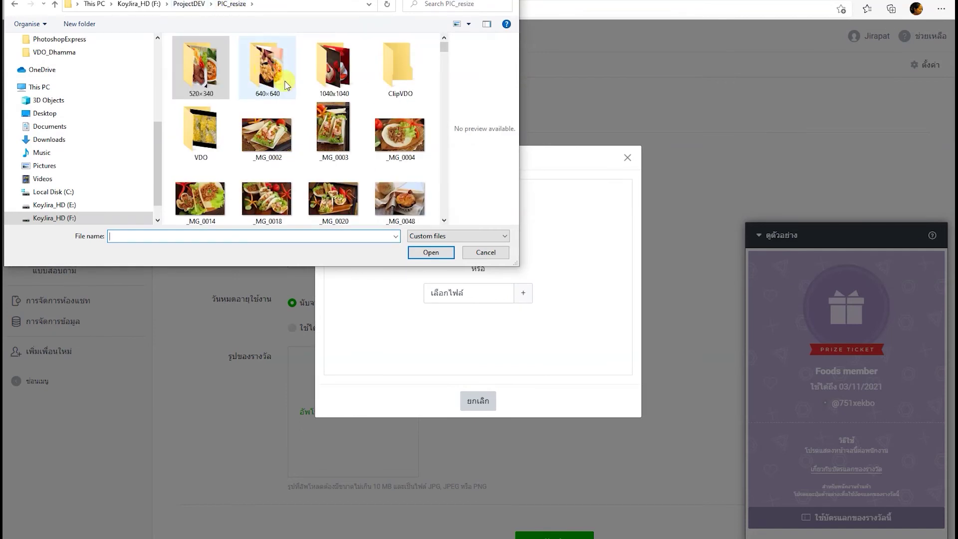
scroll(279, 132, down, 5)
double_click(337, 129)
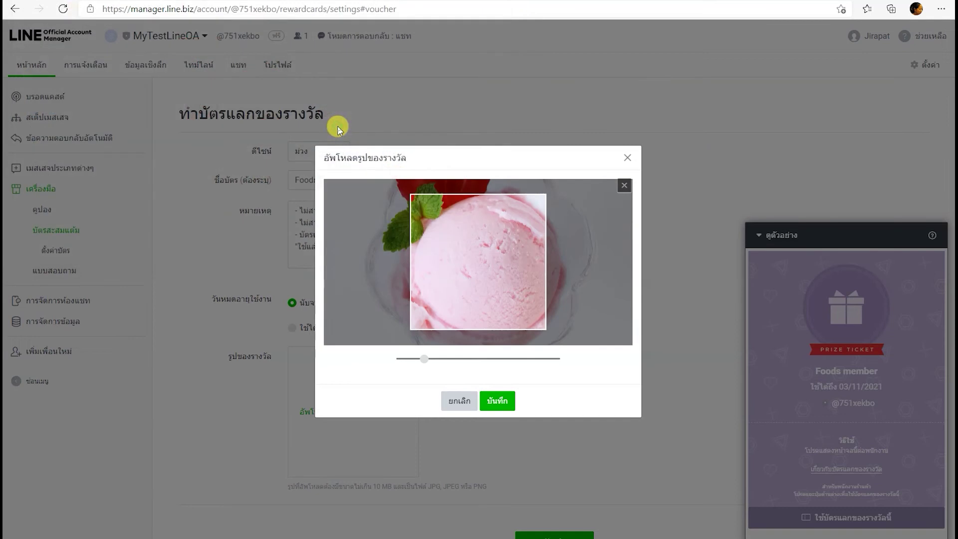
drag(423, 359, 402, 360)
click(498, 401)
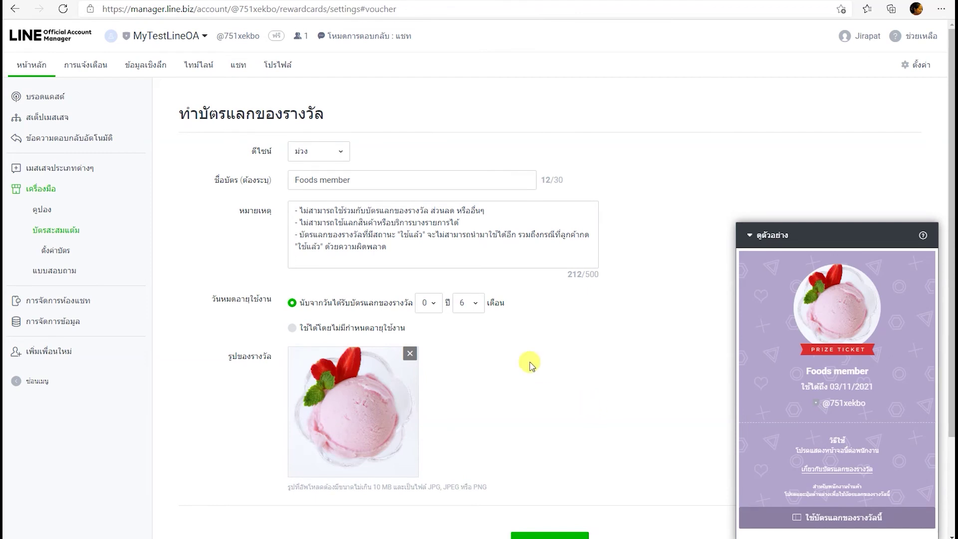
Save the Foods member voucher and assign it as the reward card's main reward (รางวัลหลัก).
scroll(533, 364, down, 3)
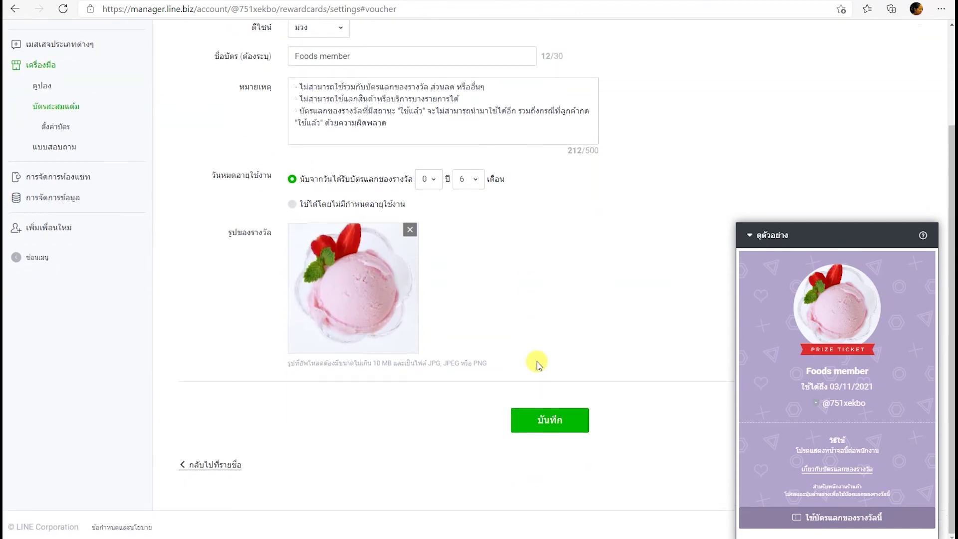
click(560, 425)
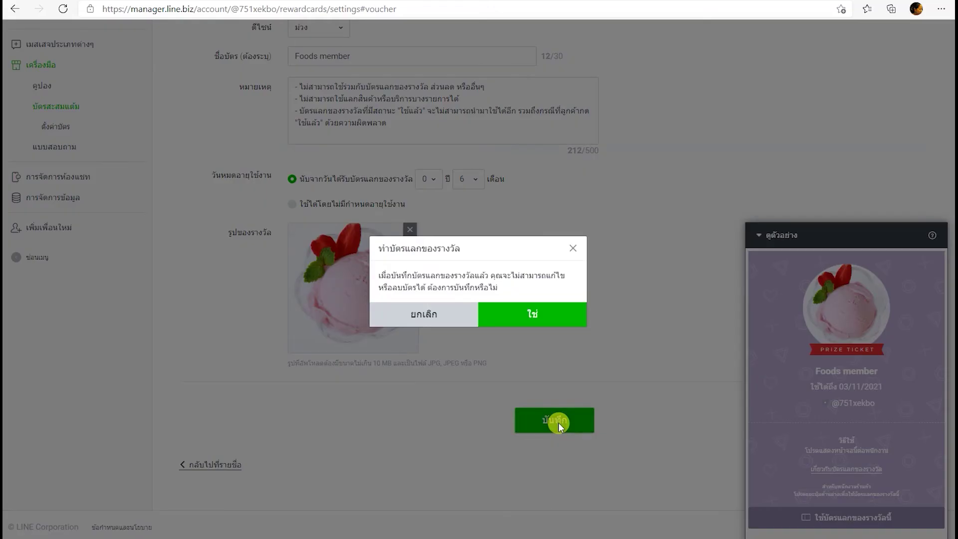
click(537, 322)
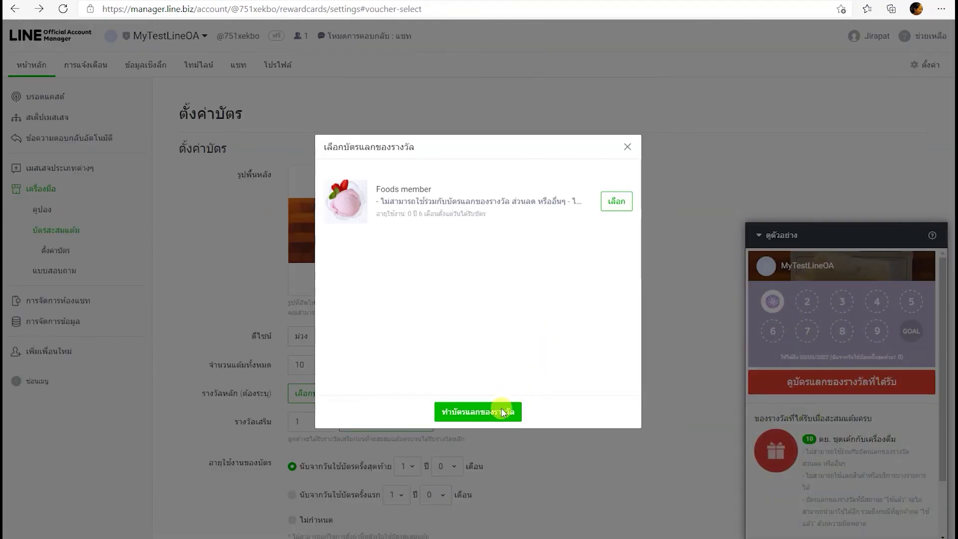
click(618, 201)
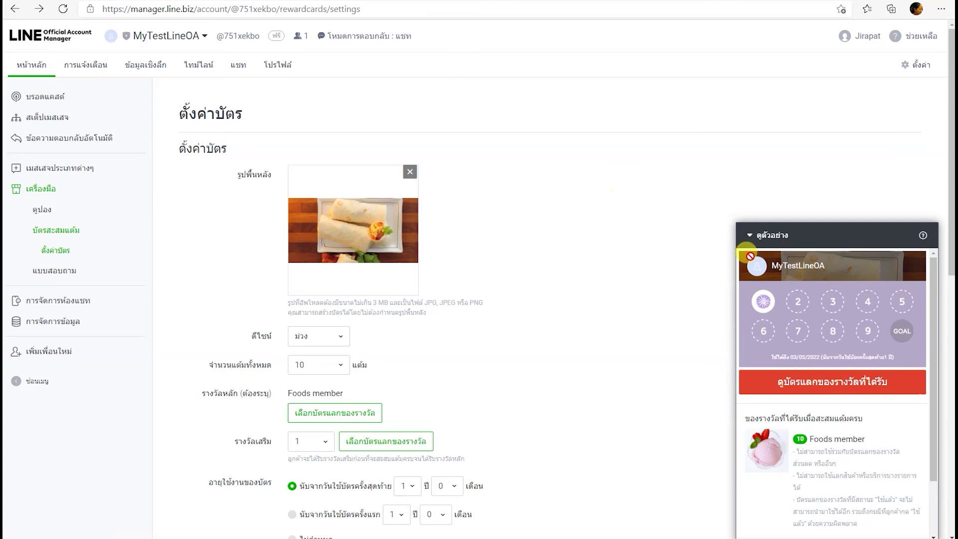
Set the reward card's validity (อายุใช้งานของบัตร) to 0 years and 6 months from the last use.
scroll(458, 364, down, 3)
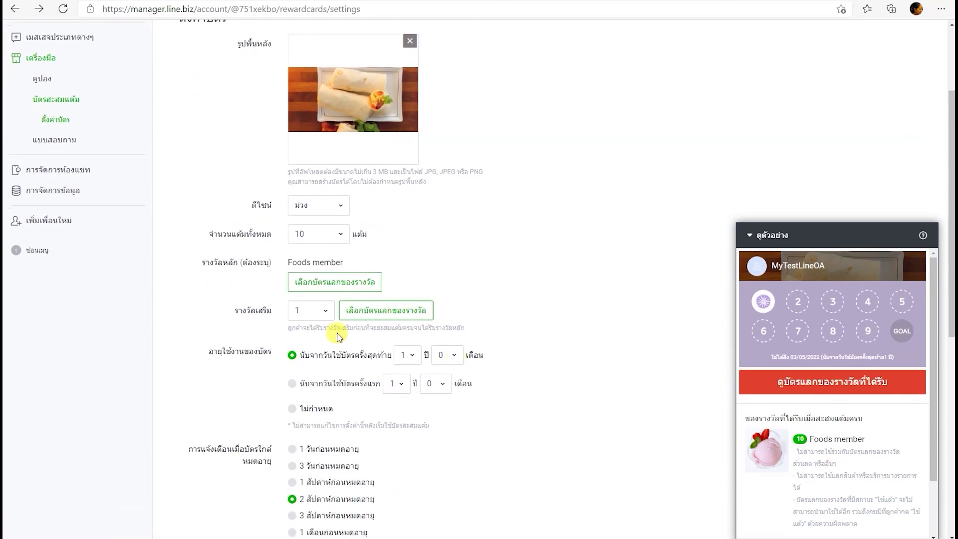
scroll(134, 145, up, 3)
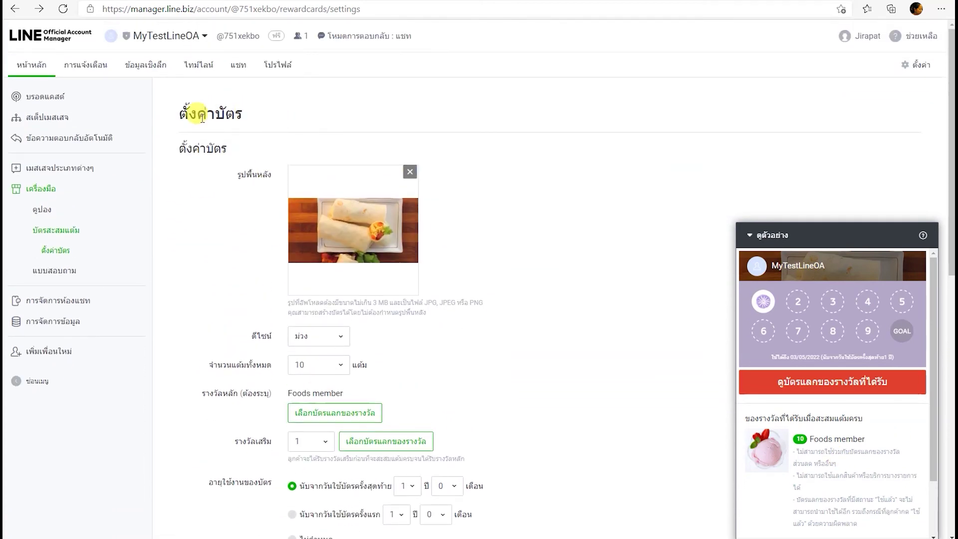
scroll(440, 322, down, 8)
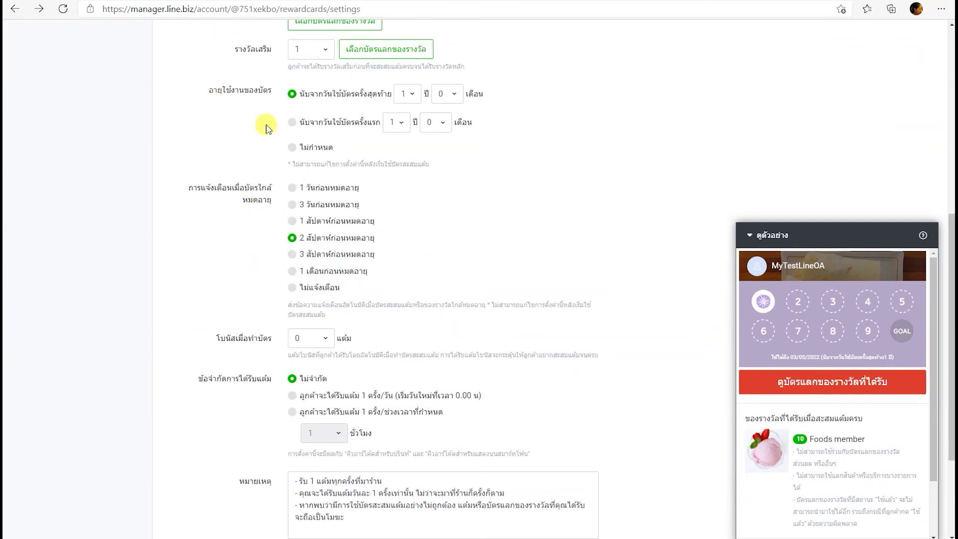
scroll(265, 128, up, 3)
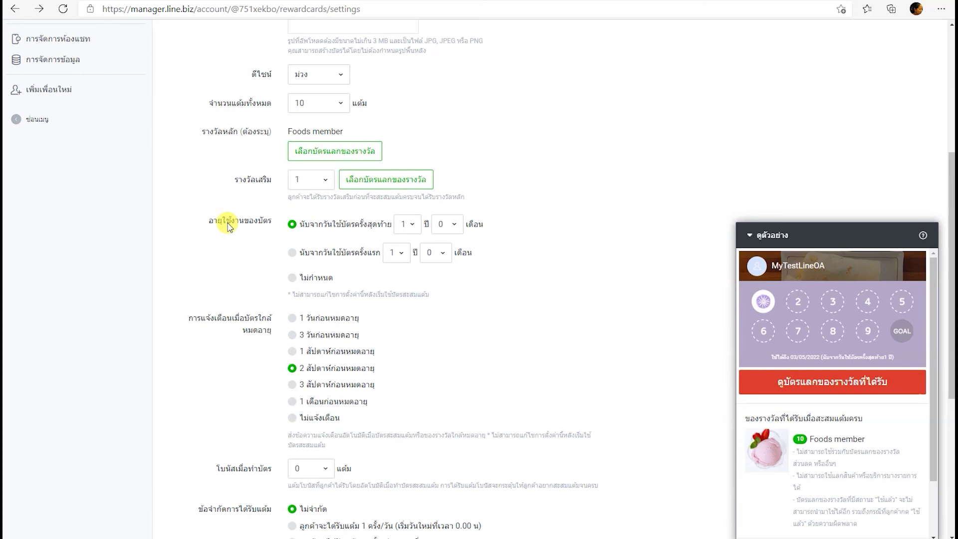
click(407, 224)
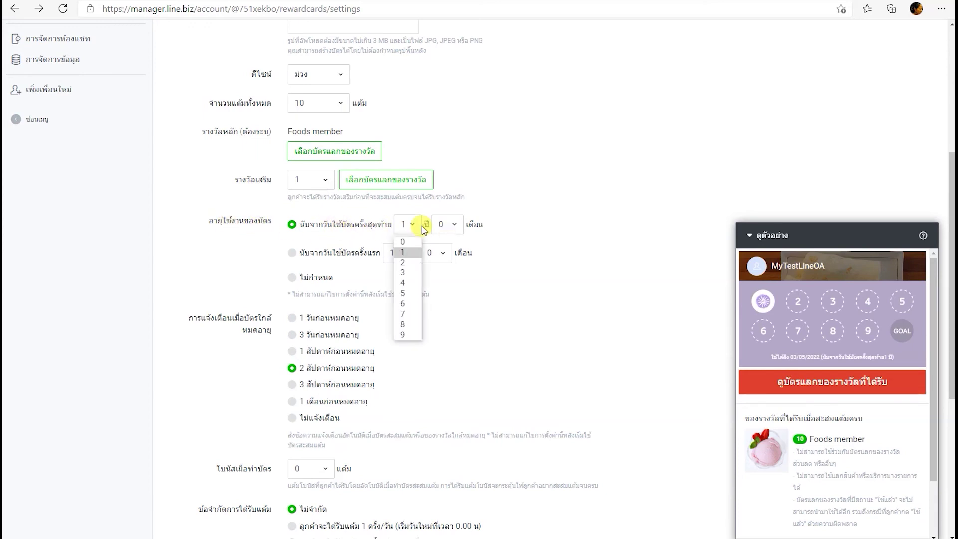
click(403, 240)
click(453, 224)
click(449, 288)
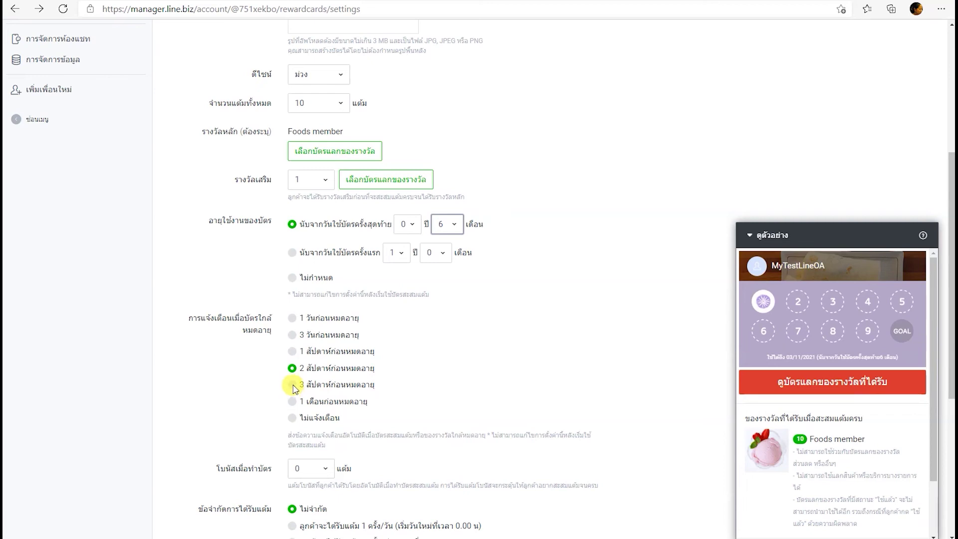
Set the bonus for getting the reward card (โบนัสเมื่อทำบัตร) to 5 points.
scroll(452, 392, down, 3)
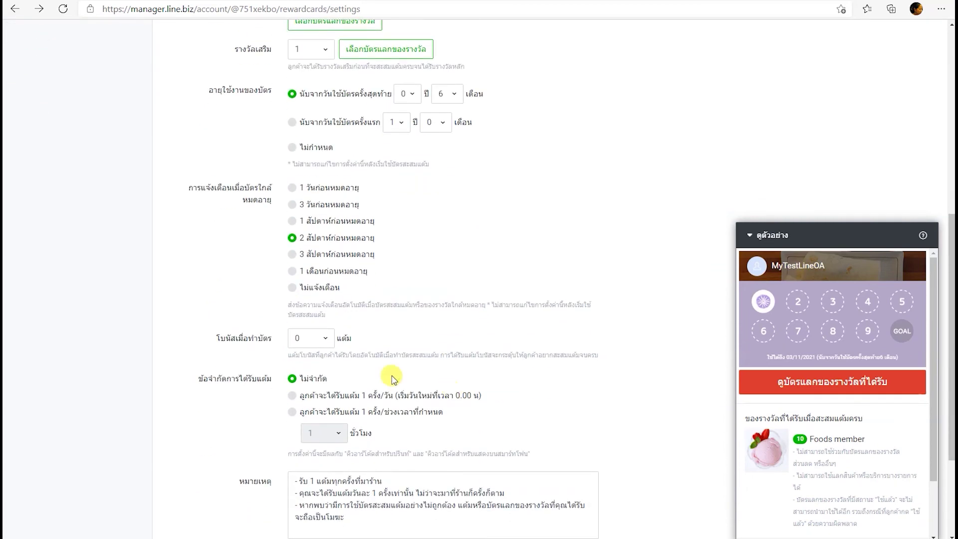
click(325, 342)
click(325, 343)
click(325, 343)
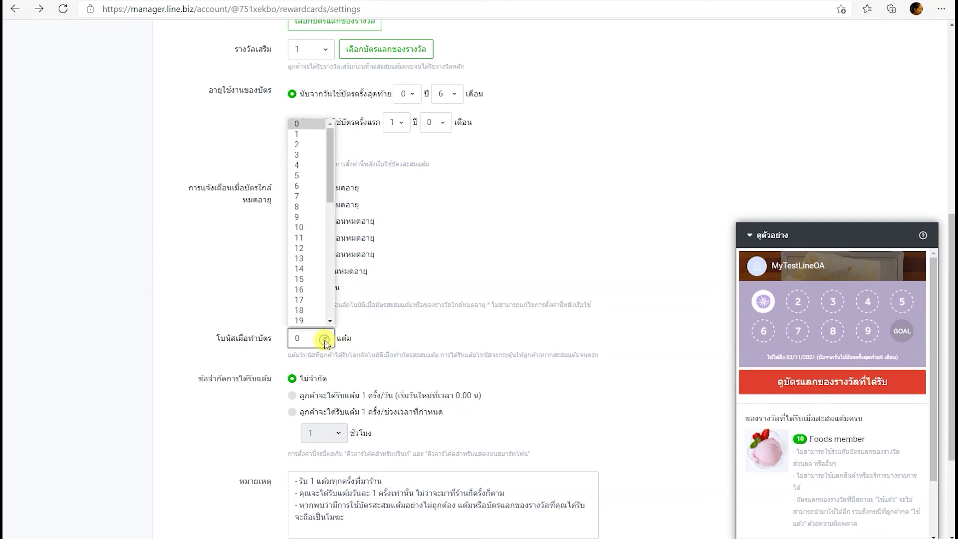
click(324, 343)
click(325, 343)
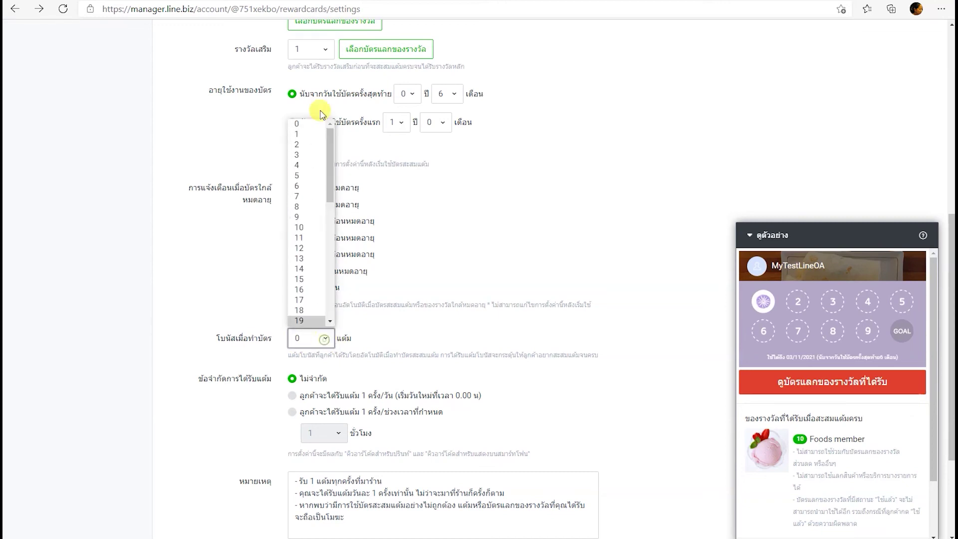
click(304, 175)
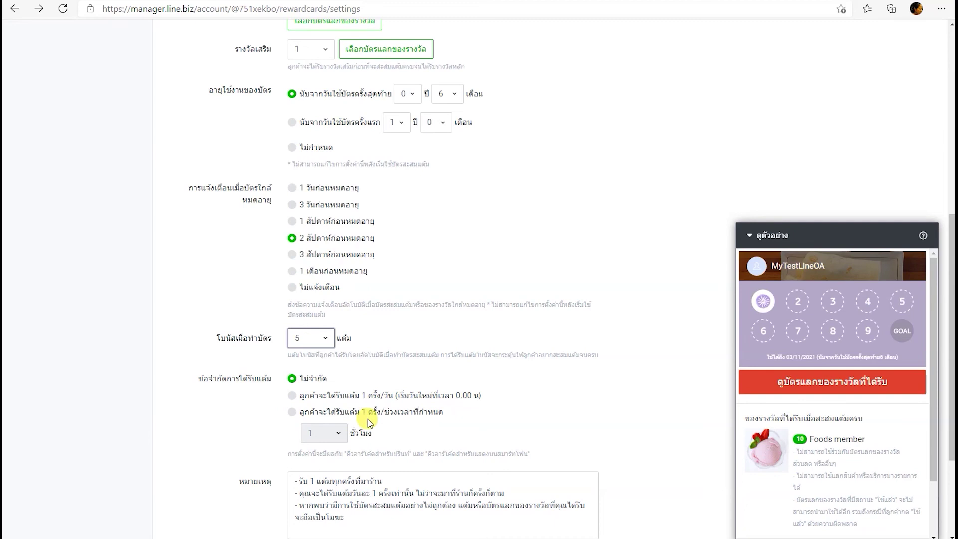
Review the reward card's default remarks (หมายเหตุ), and save and activate the card.
scroll(367, 428, down, 2)
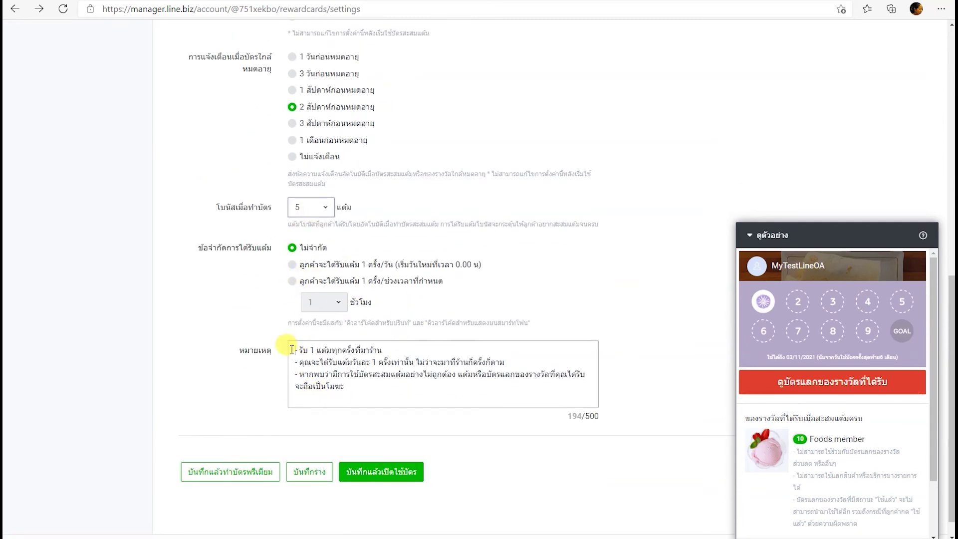
drag(297, 349, 409, 384)
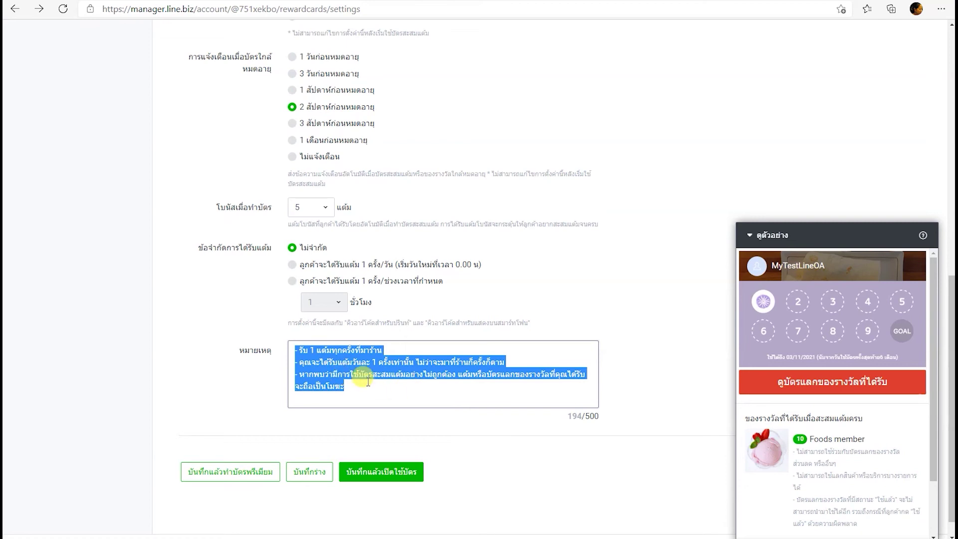
mouse_move(385, 383)
mouse_down()
mouse_move(308, 375)
mouse_move(400, 374)
mouse_up()
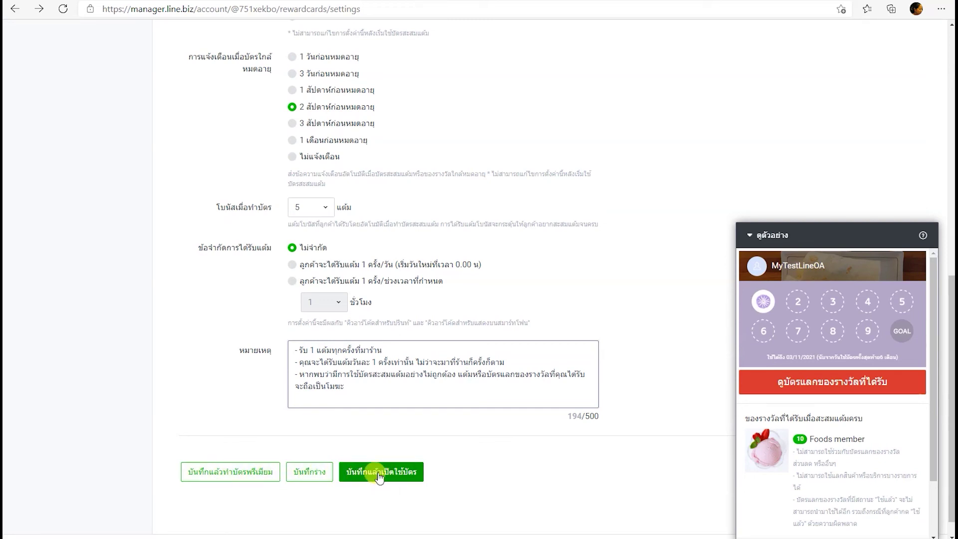
click(303, 474)
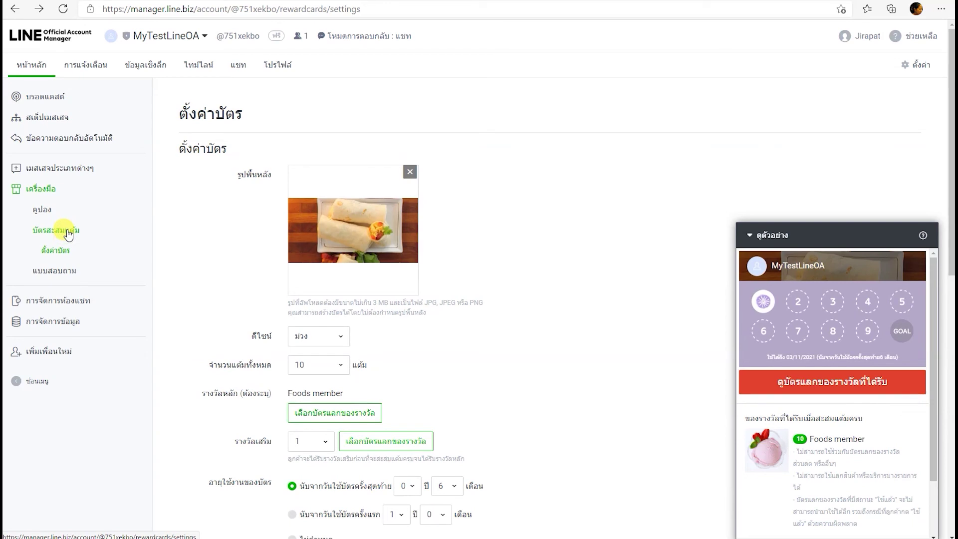
scroll(428, 389, down, 15)
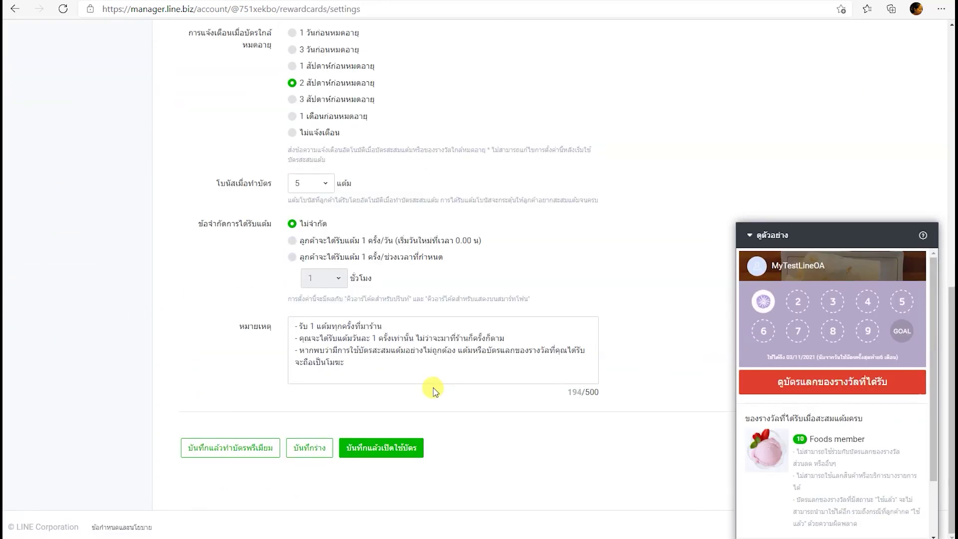
click(389, 453)
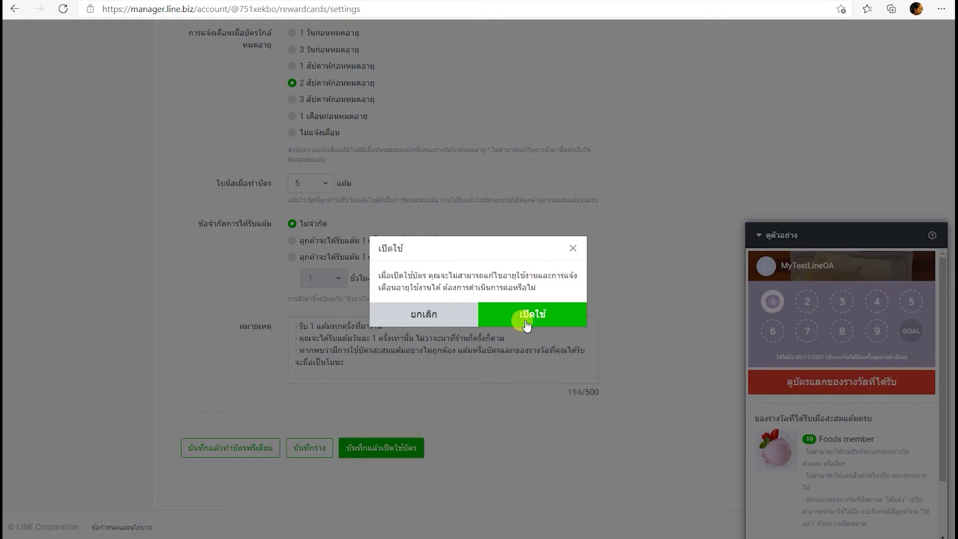
click(530, 315)
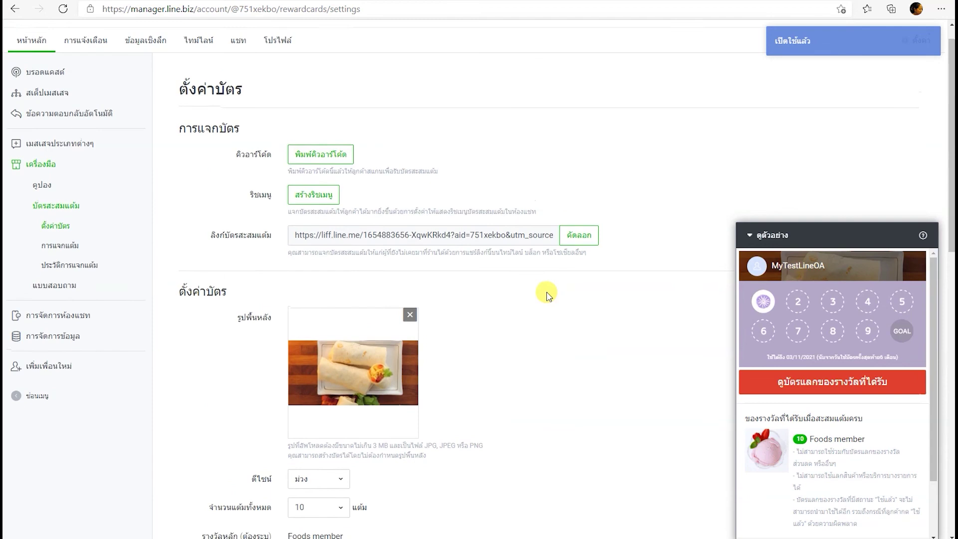
Start creating a new printable points QR code from the reward card's QR code printing option (พิมพ์คิวอาร์โค้ด).
scroll(193, 159, up, 1)
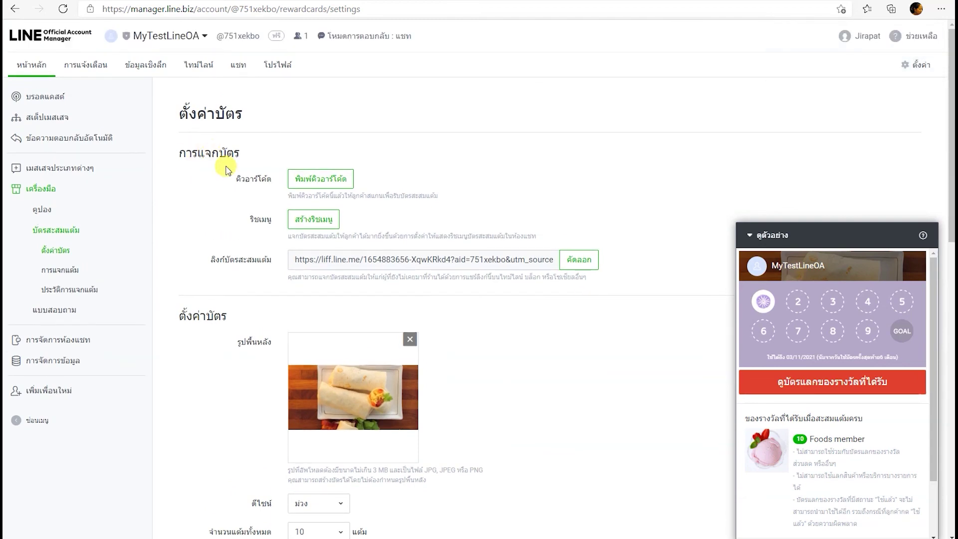
click(322, 186)
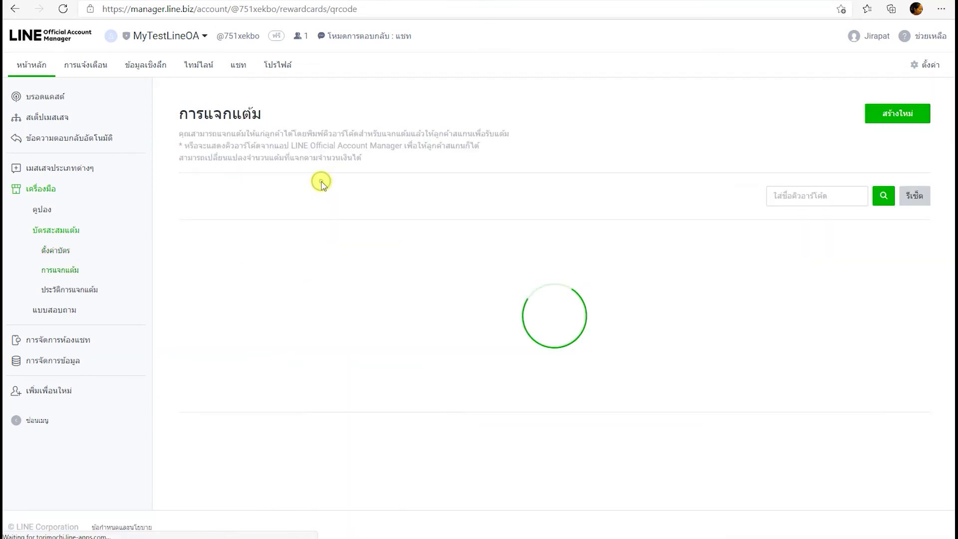
click(898, 115)
click(382, 145)
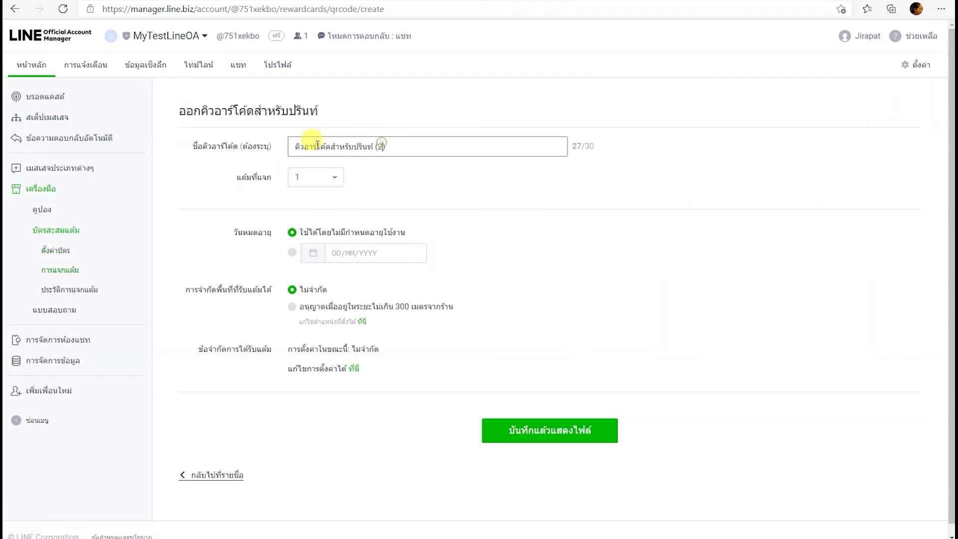
drag(339, 147, 407, 146)
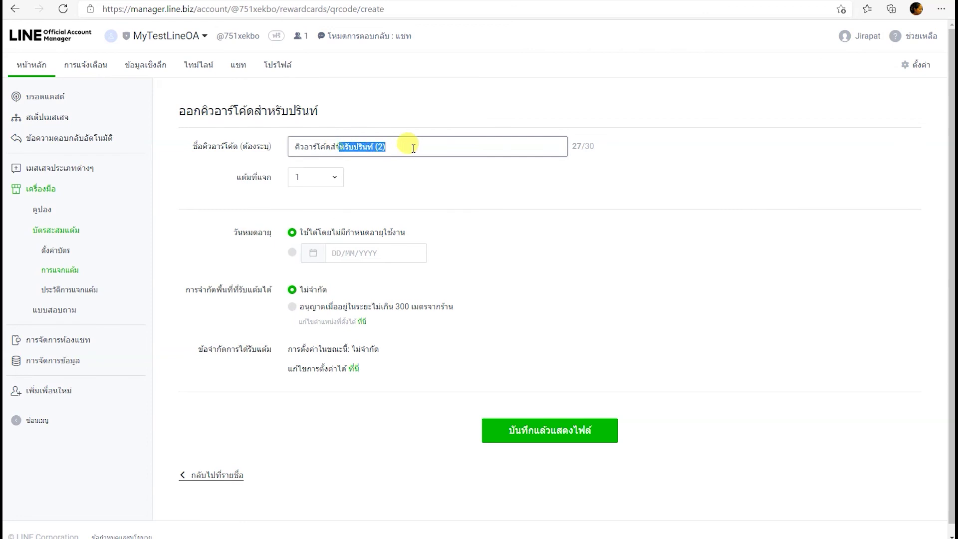
Set the points given by the printable QR code (แต้มที่แจก) to 5, and save it to show its files.
click(336, 183)
click(329, 211)
click(334, 180)
click(328, 236)
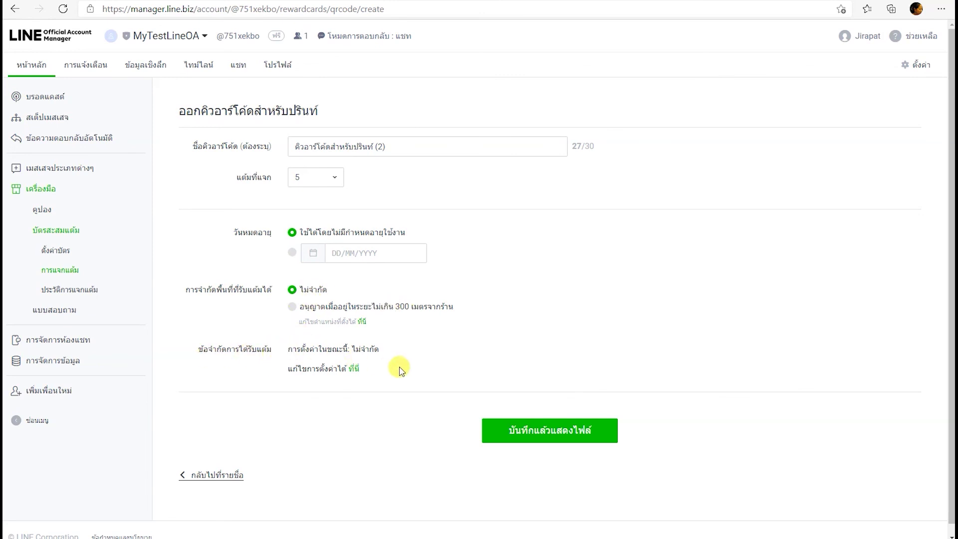
click(564, 433)
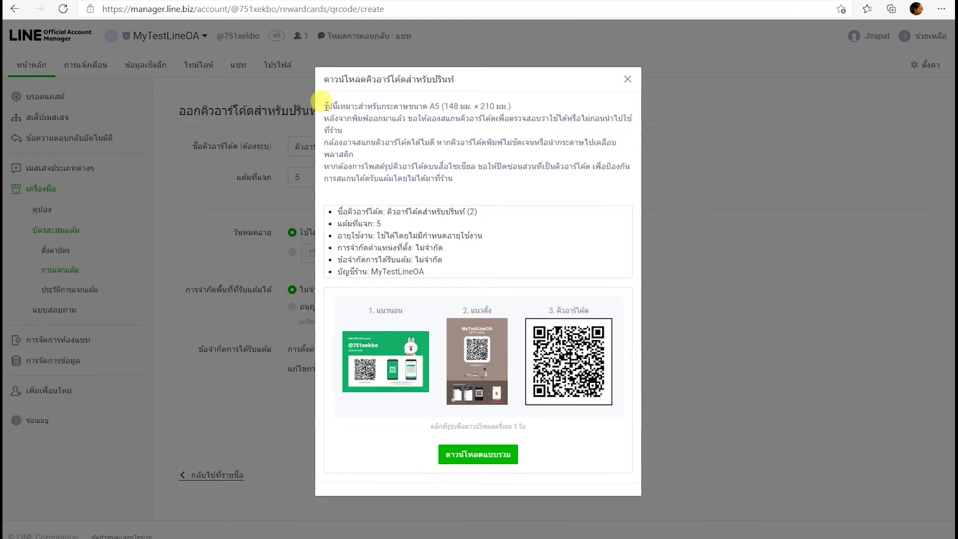
Review the A5 printing note, request downloads of the horizontal QR image (แนวนอน) and the combined file set, and close the dialog.
drag(324, 106, 451, 105)
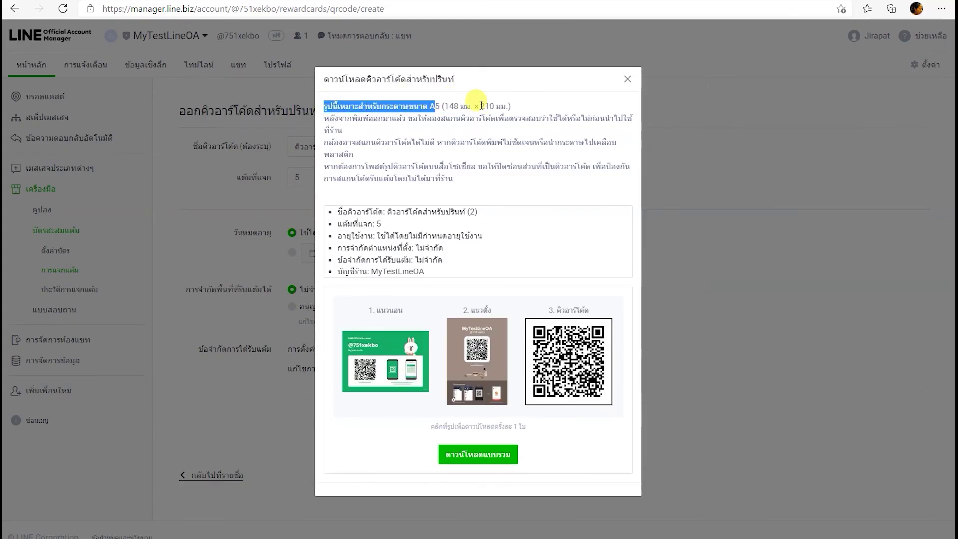
click(446, 106)
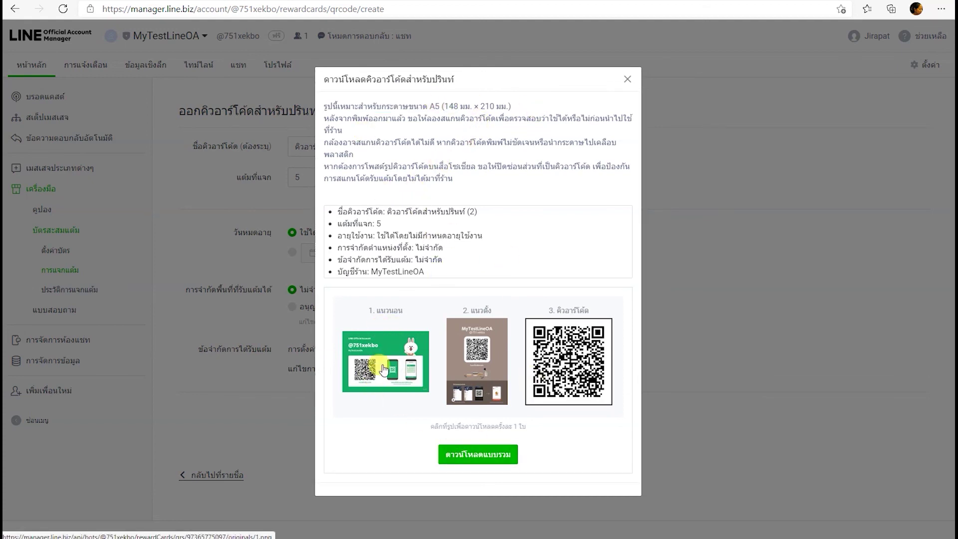
click(474, 362)
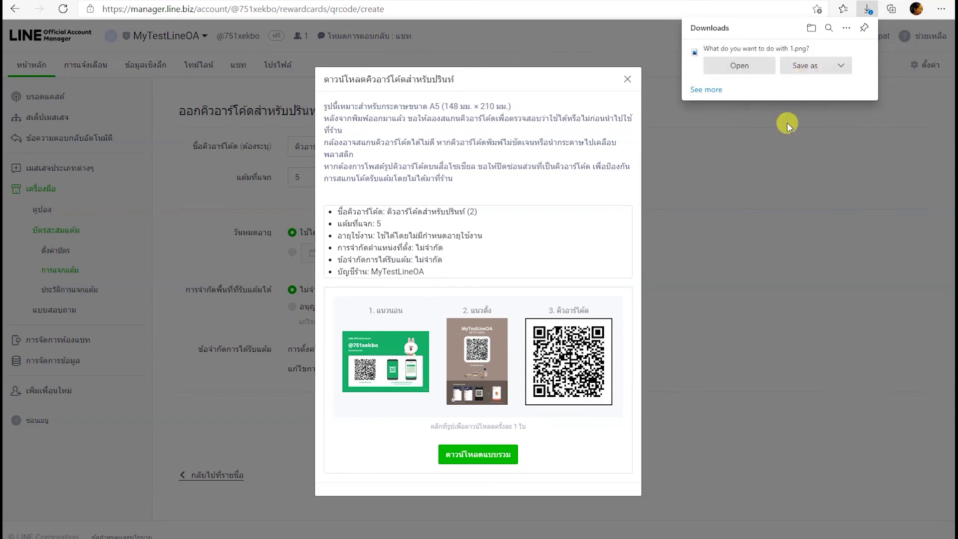
click(841, 66)
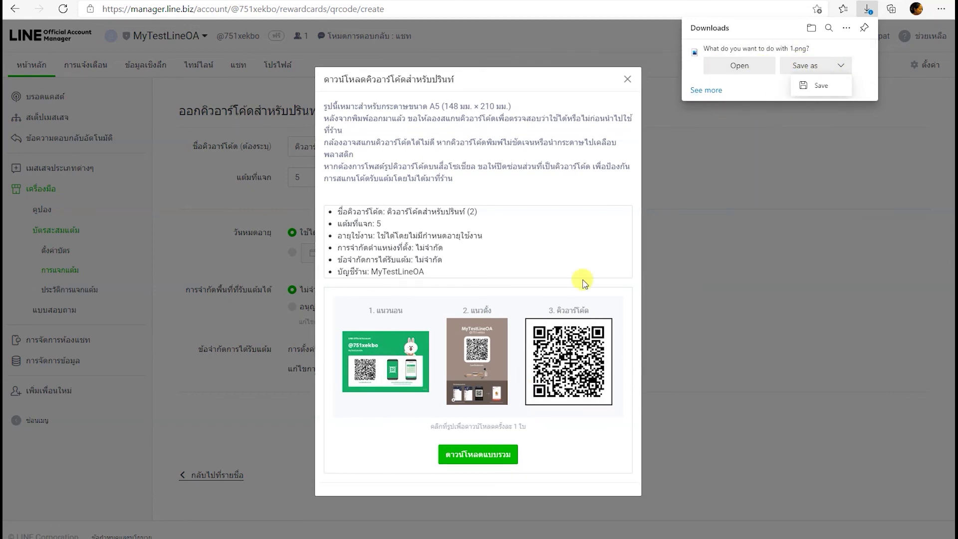
click(484, 456)
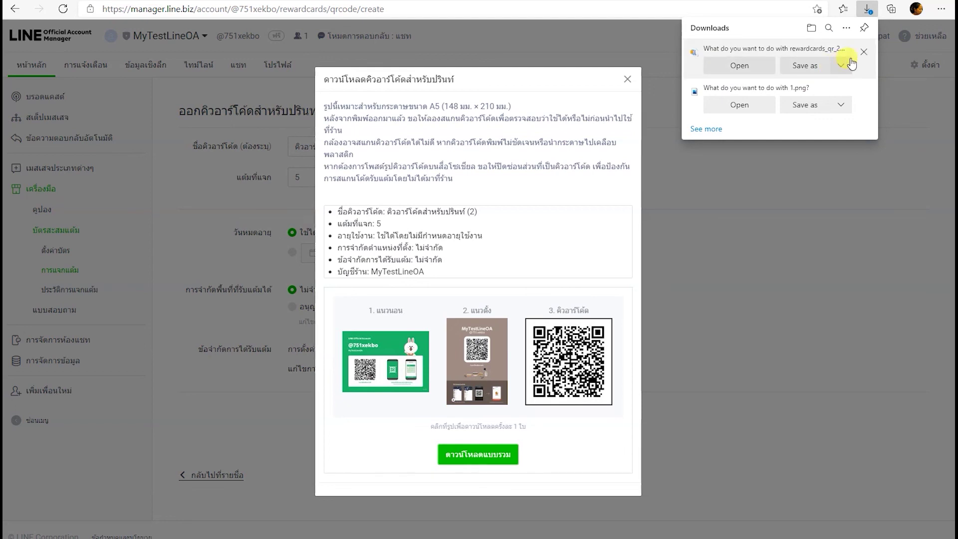
click(627, 79)
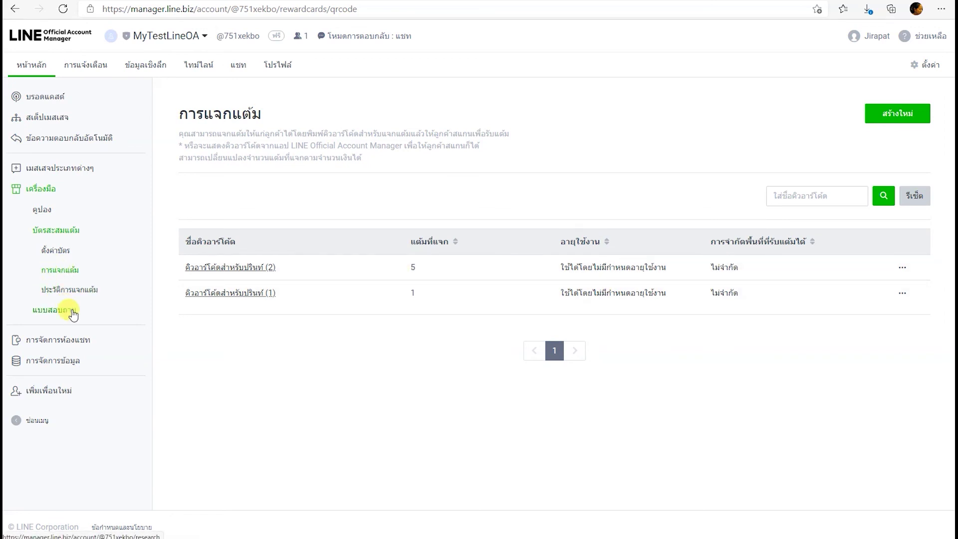
Check the points-giving history (ประวัติการแจกแต้ม), and copy the reward card link from the card settings.
click(71, 294)
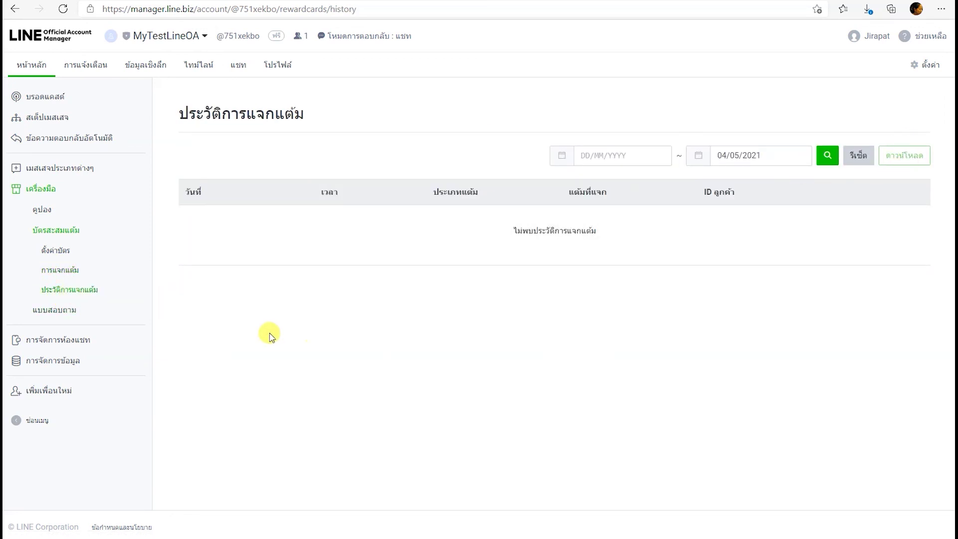
click(59, 251)
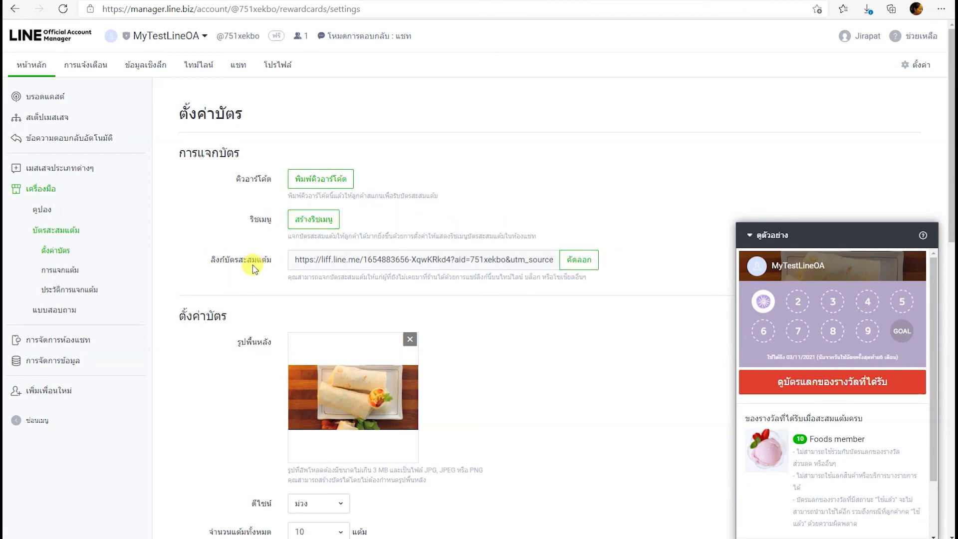
click(579, 260)
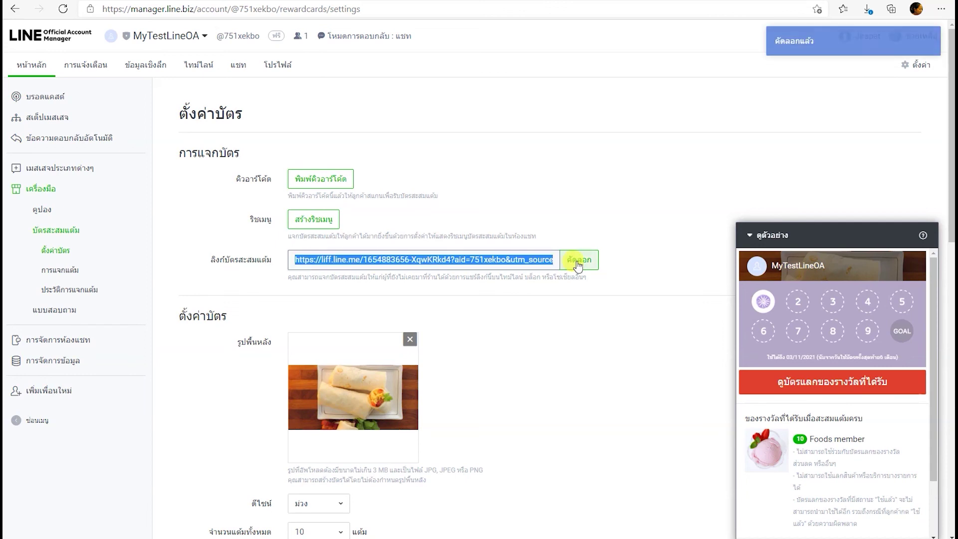